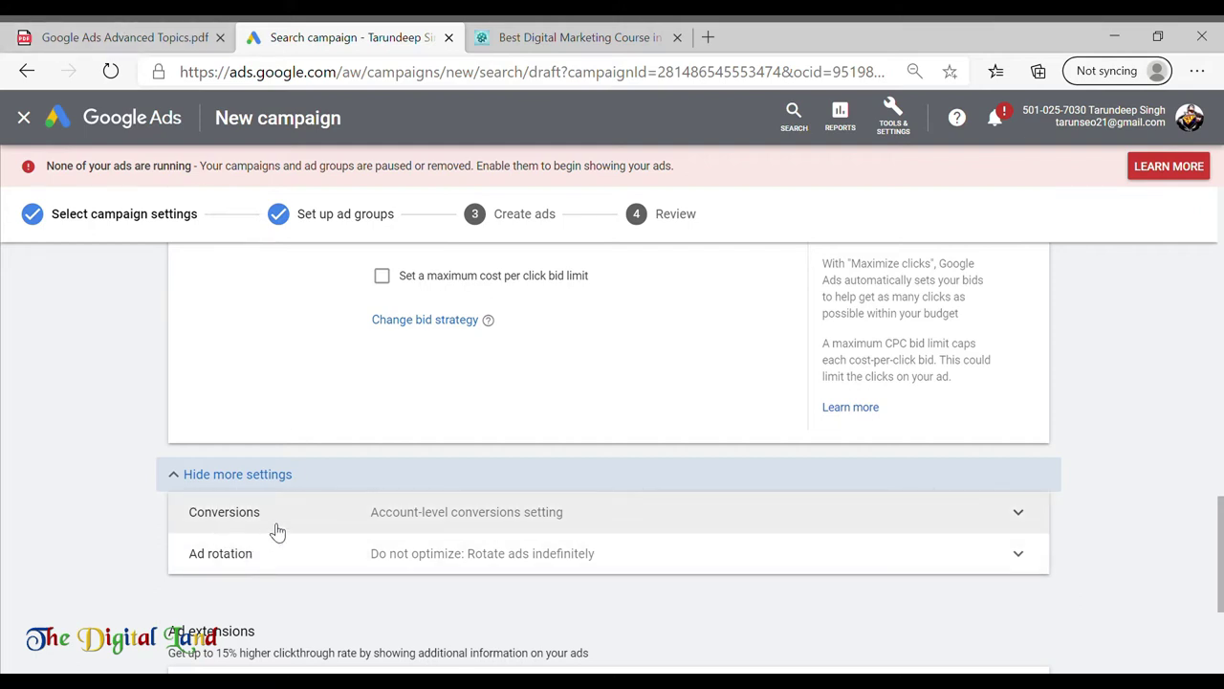
Step: Switch to the Google Ads Advanced Topics PDF and mark up the Conversion section with a box, arrow and circled note, ticking both options
left_click(69, 28)
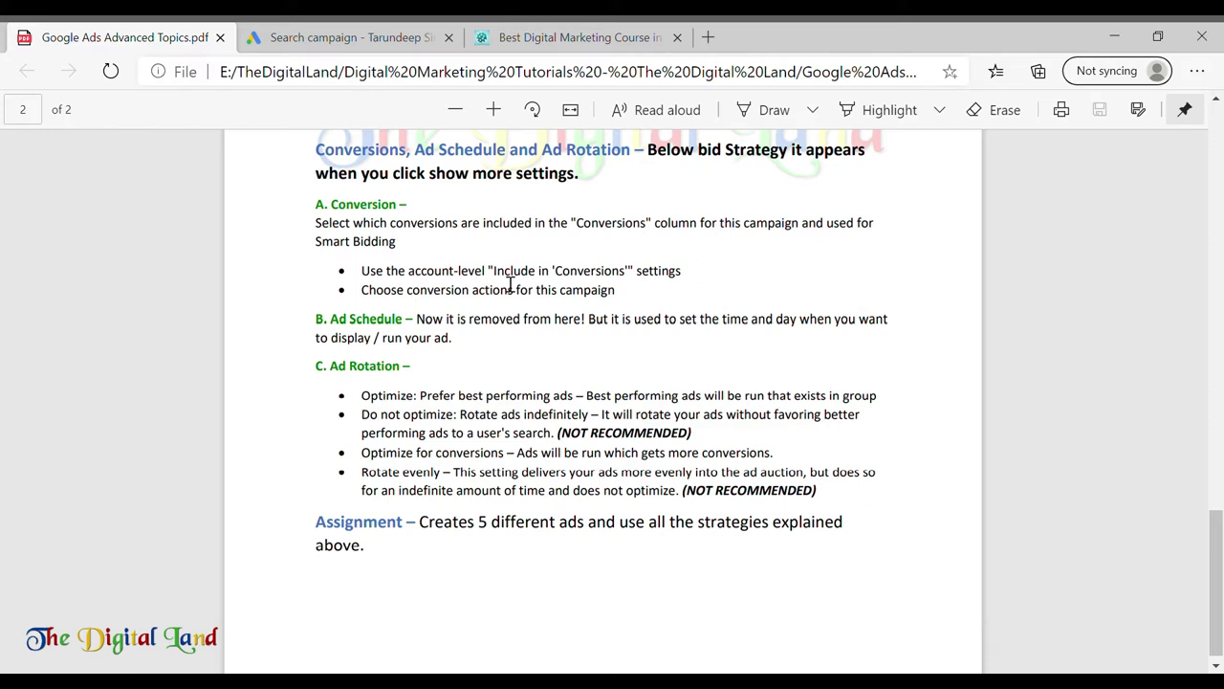
left_click(768, 110)
mouse_move(406, 203)
left_mouse_down()
mouse_move(323, 197)
mouse_move(426, 218)
mouse_move(423, 195)
mouse_move(400, 208)
mouse_move(470, 205)
left_mouse_up()
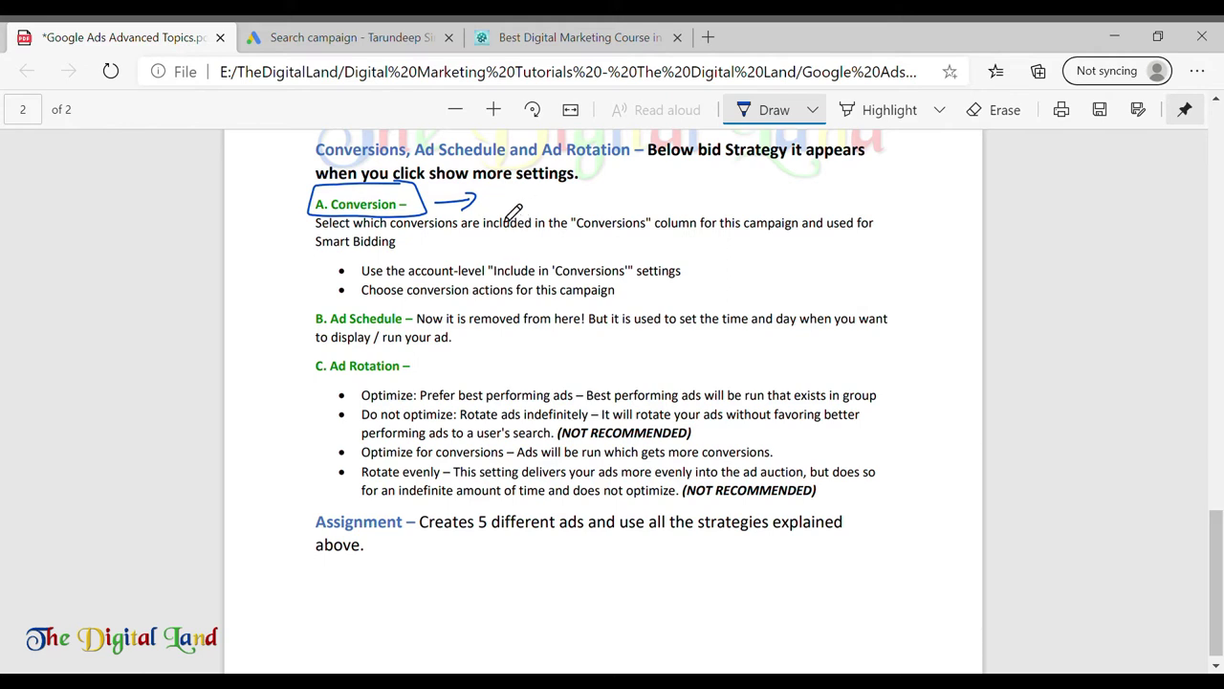
mouse_move(521, 206)
left_mouse_down()
mouse_move(547, 201)
mouse_move(514, 216)
mouse_move(574, 209)
mouse_move(544, 177)
left_mouse_up()
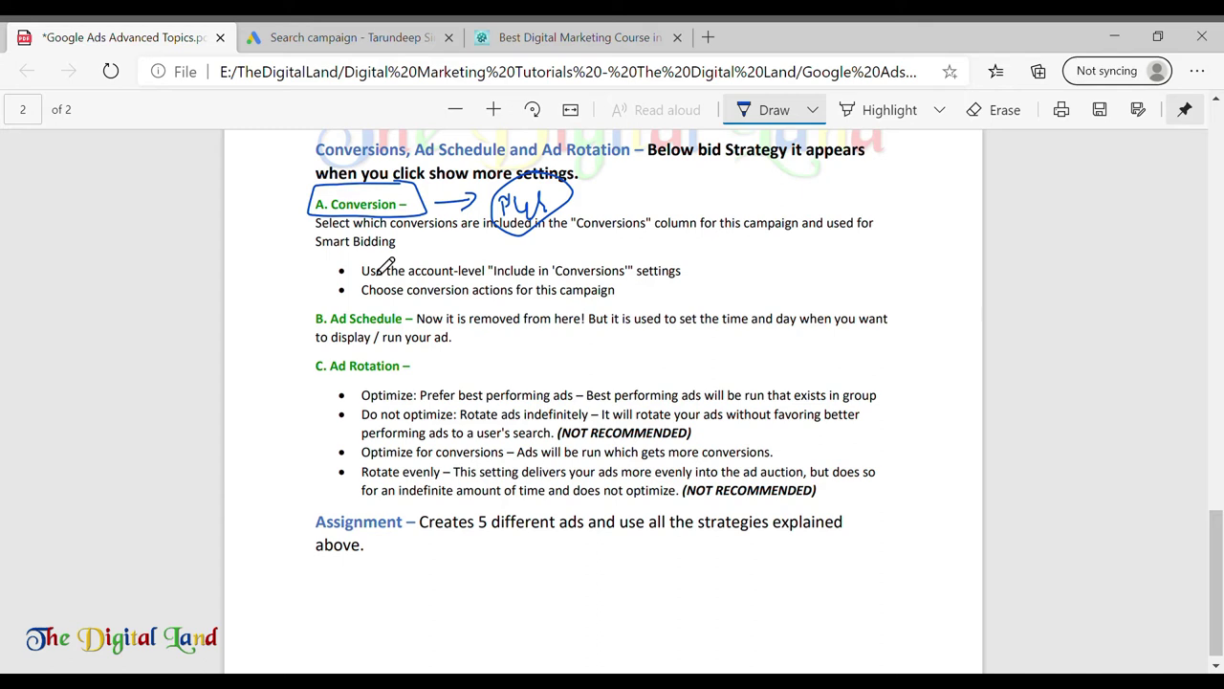
left_click_drag(328, 271, 392, 258)
left_click_drag(331, 294, 383, 284)
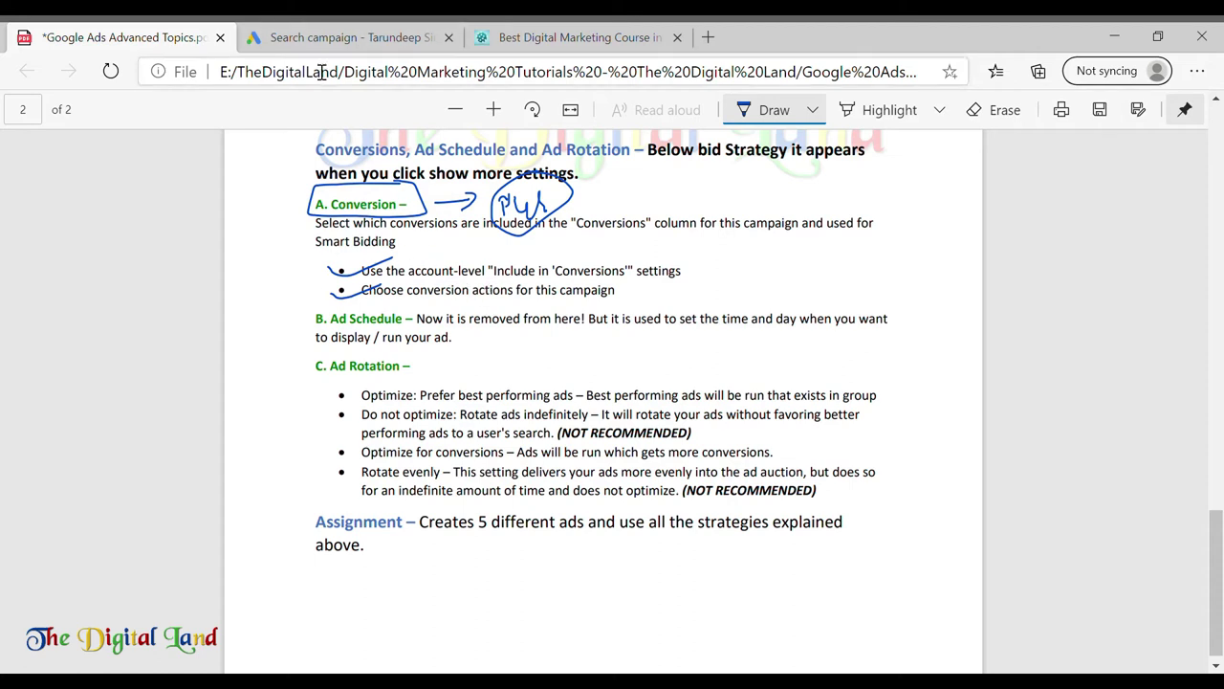
Step: Return to the Search campaign draft in Google Ads and expand its Conversions setting
left_click(306, 37)
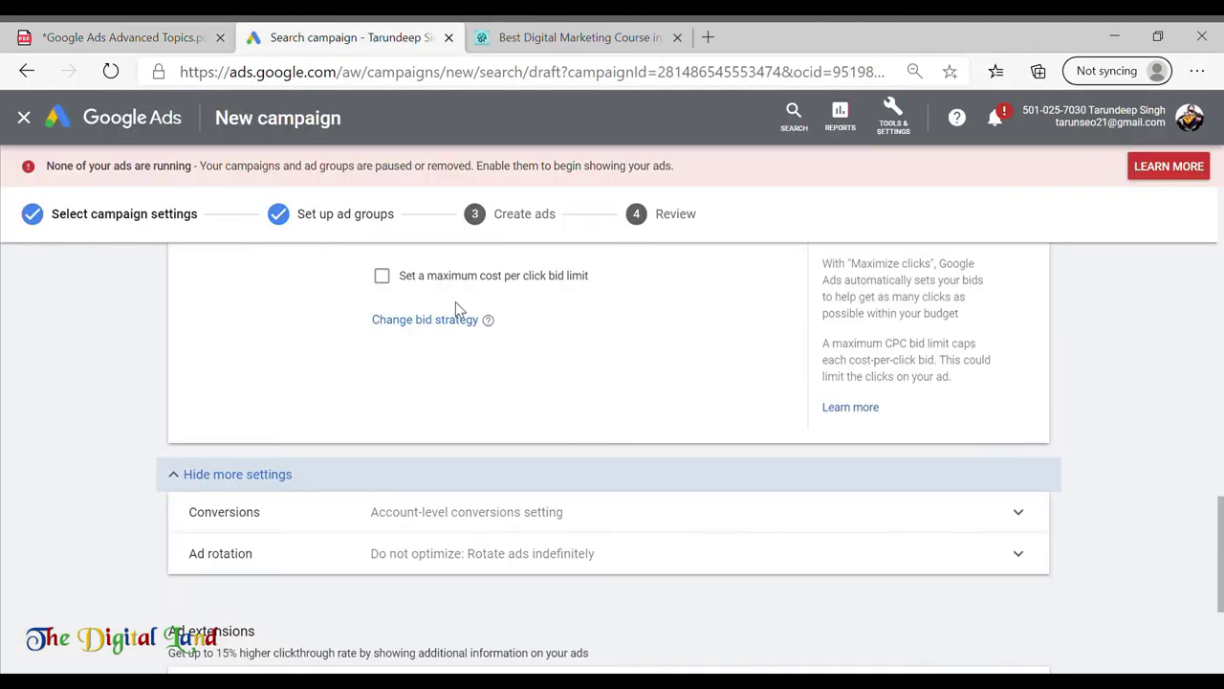
scroll(341, 473, "down", 2)
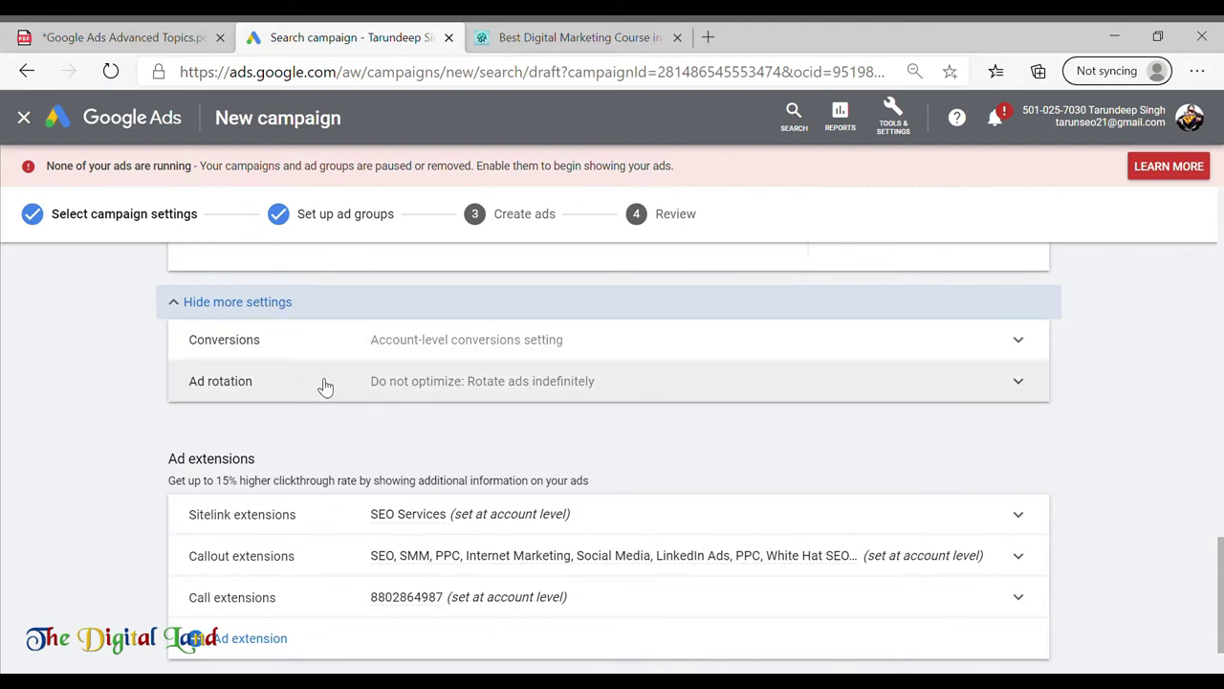
left_click(457, 349)
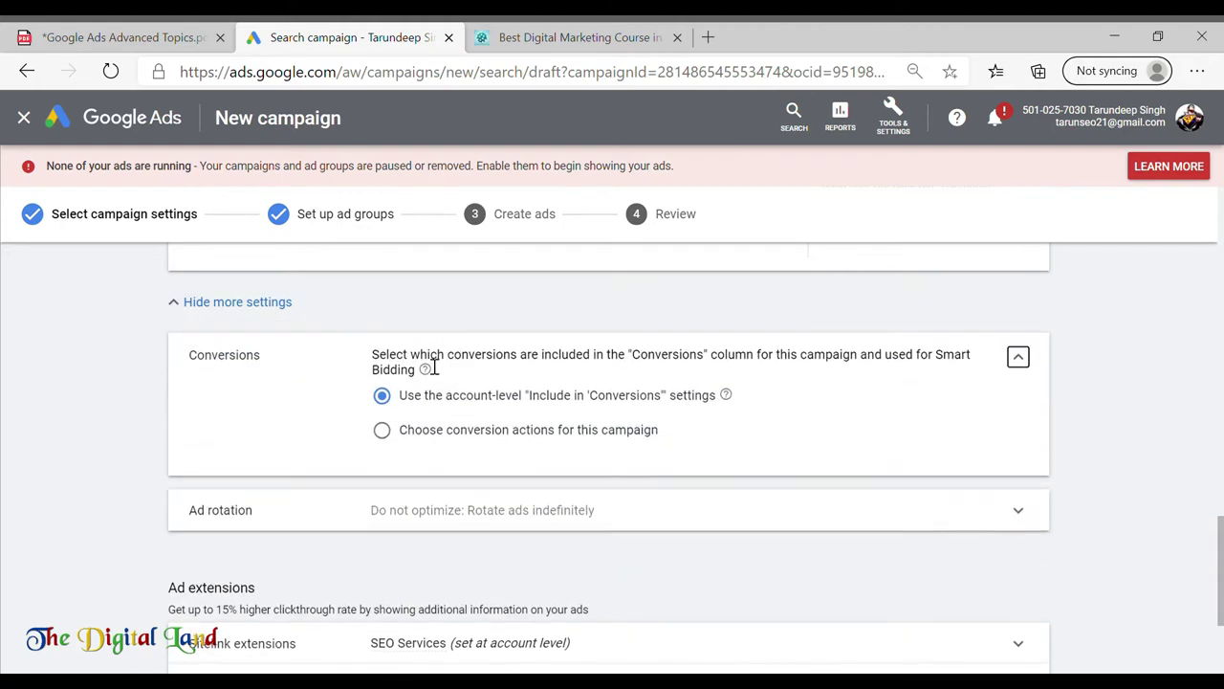
left_click(1017, 353)
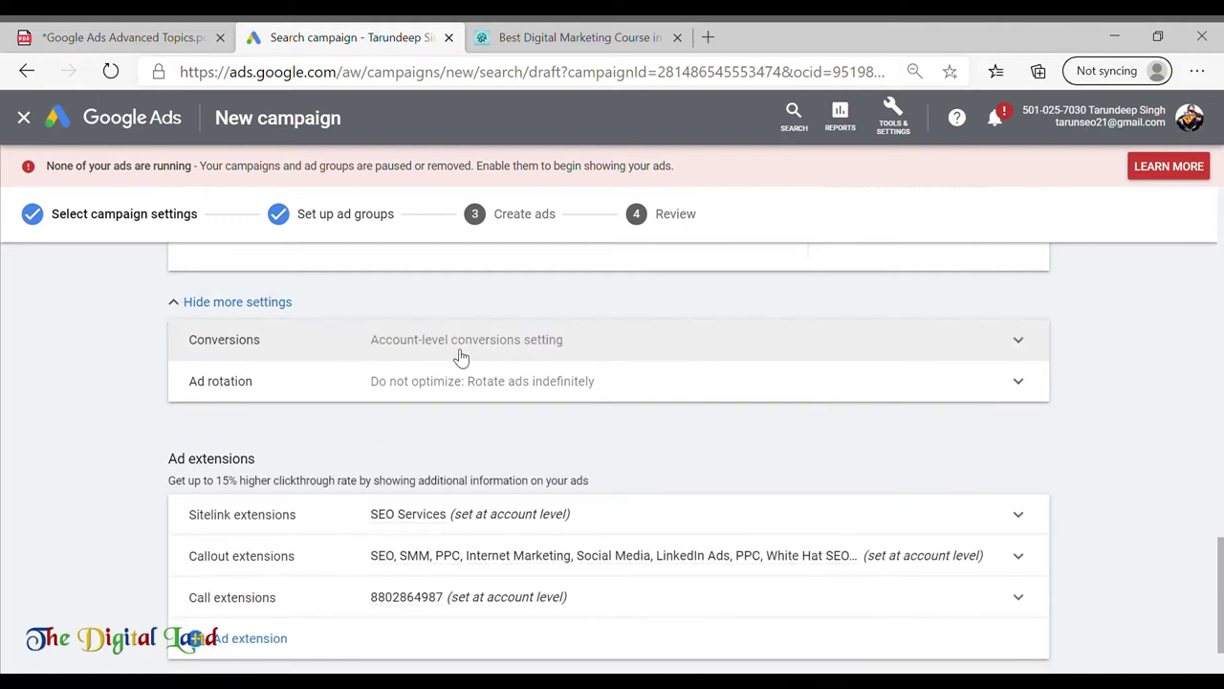
left_click(552, 345)
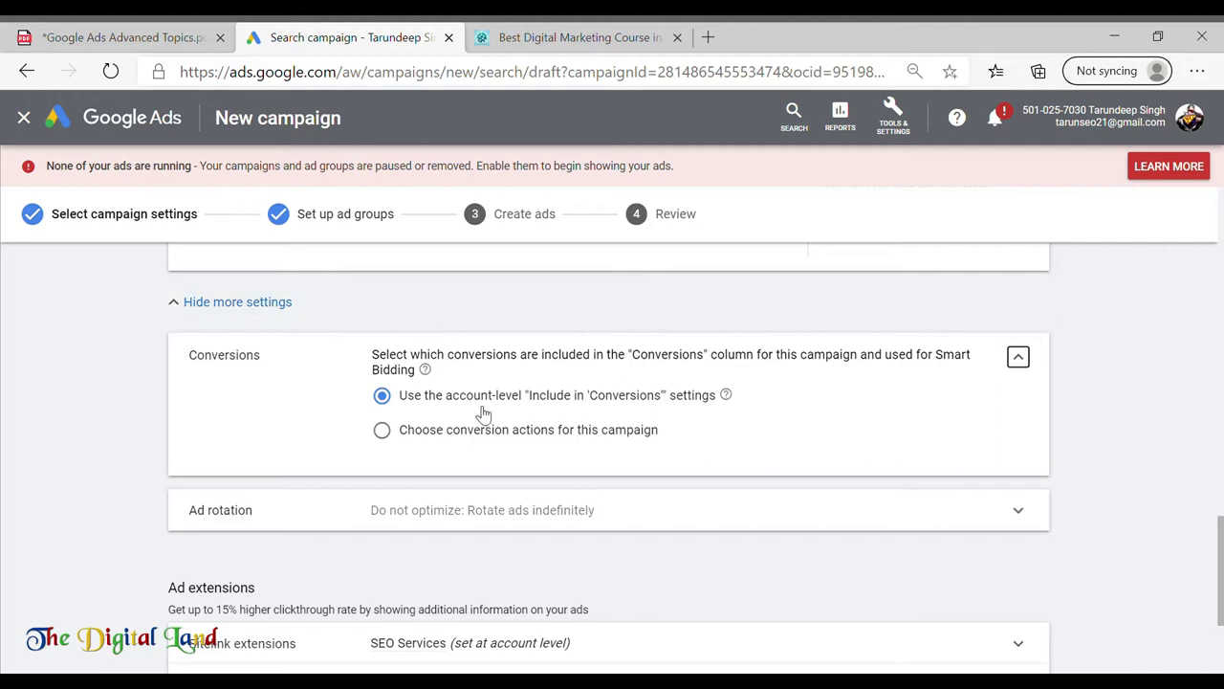
Step: Choose conversion actions for this campaign, selecting PTC PLAY (Android) installs, and save the selection
left_click(395, 435)
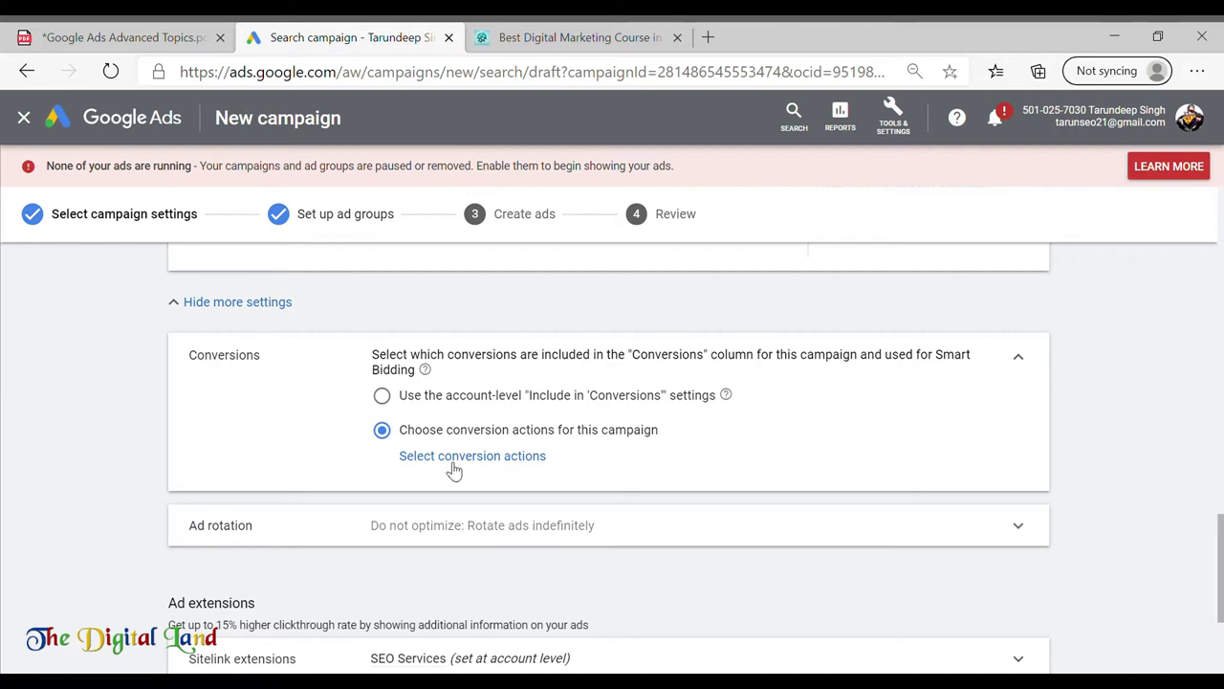
left_click(501, 459)
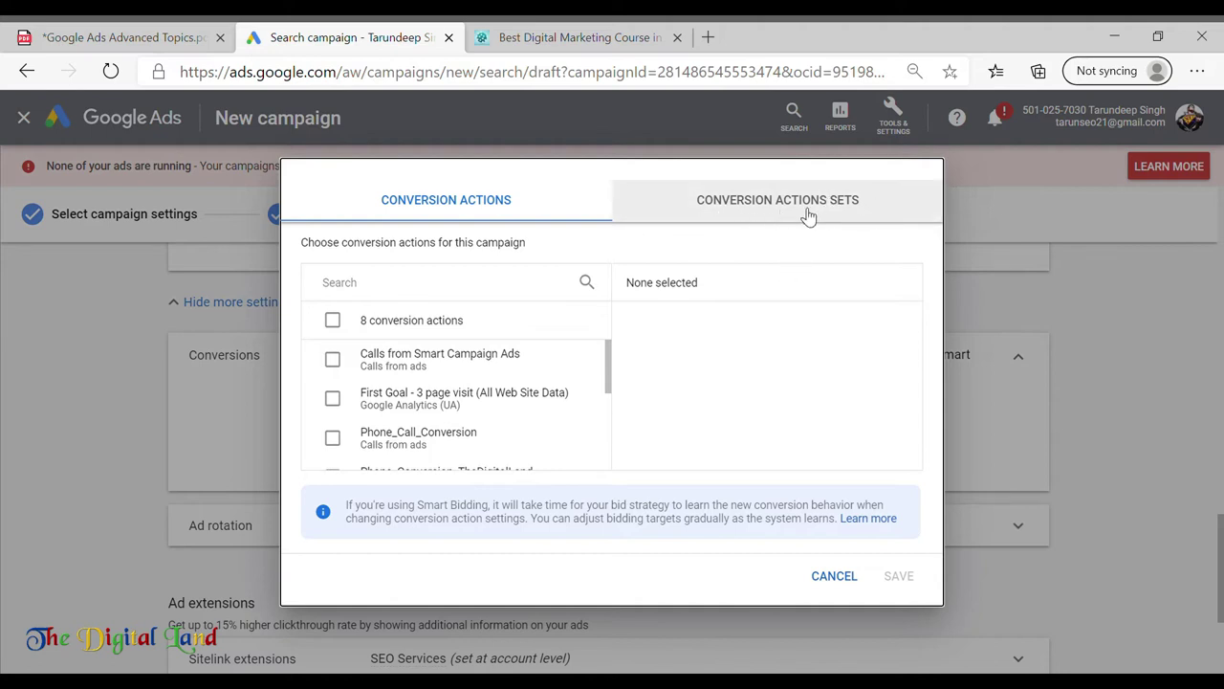
left_click(390, 292)
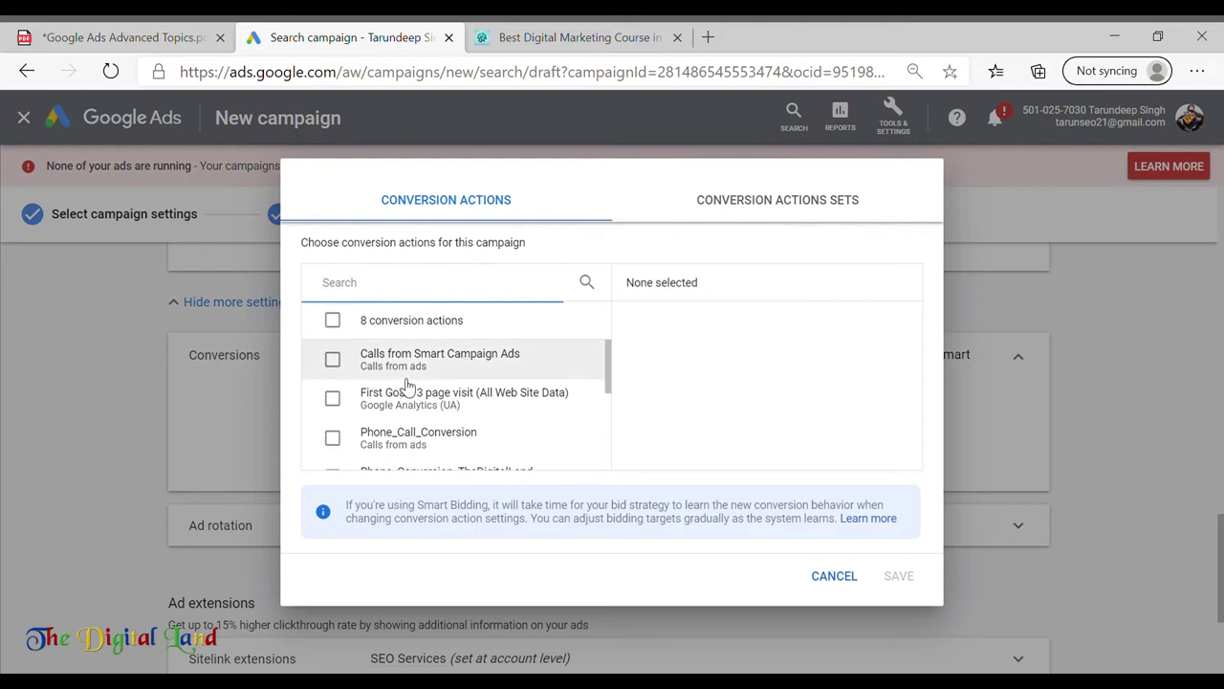
scroll(506, 387, "down", 3)
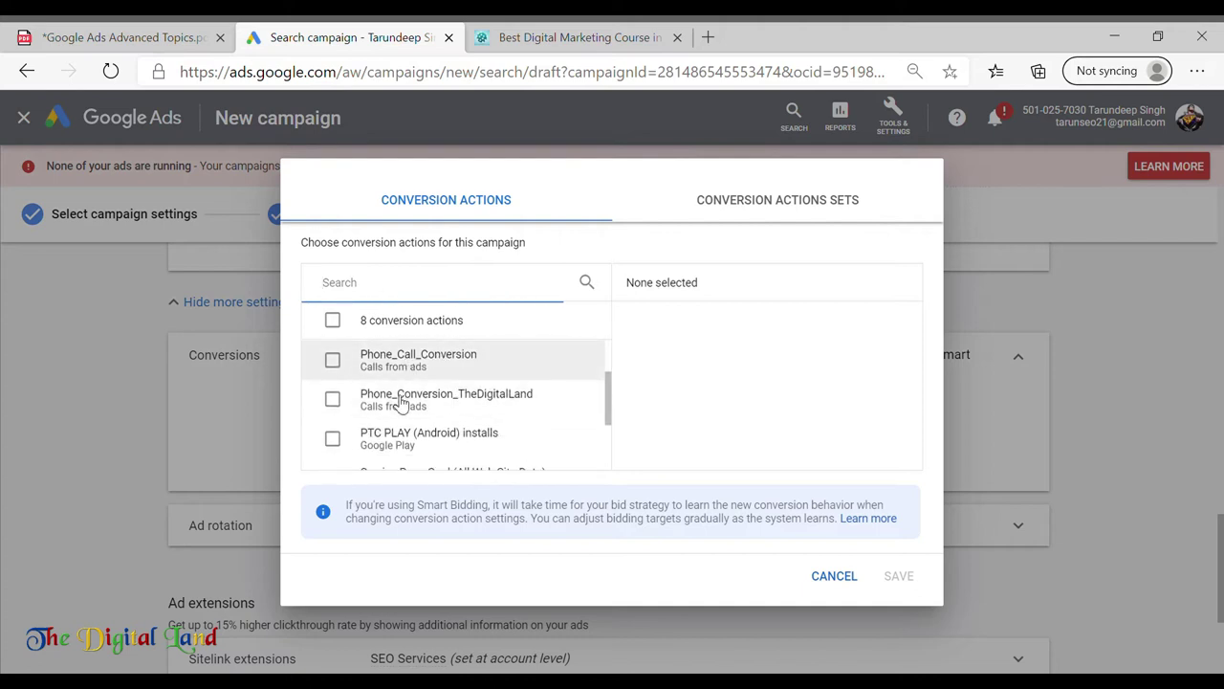
scroll(339, 411, "down", 1)
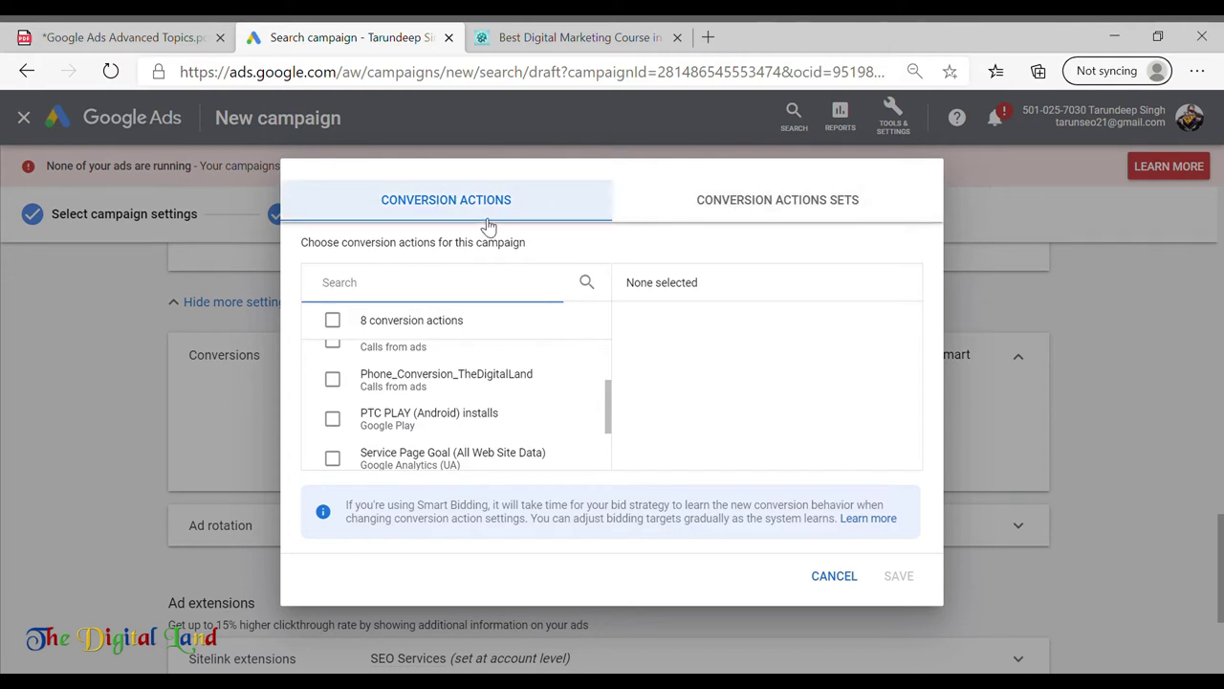
left_click(333, 421)
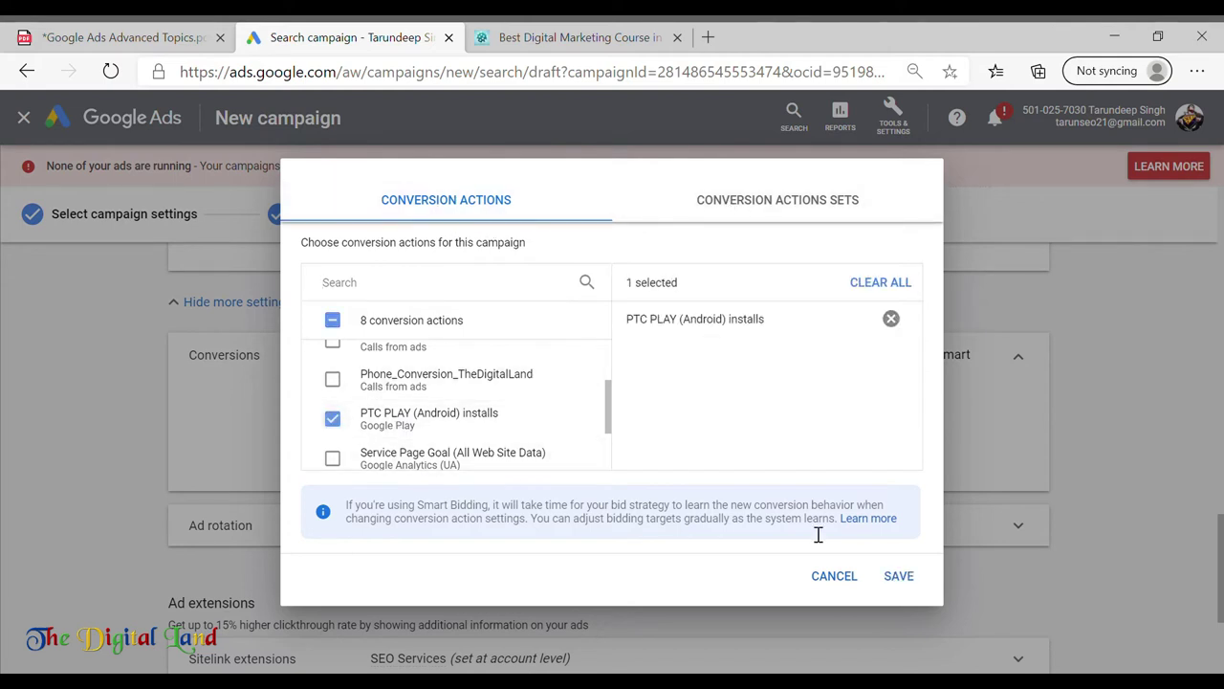
left_click(911, 581)
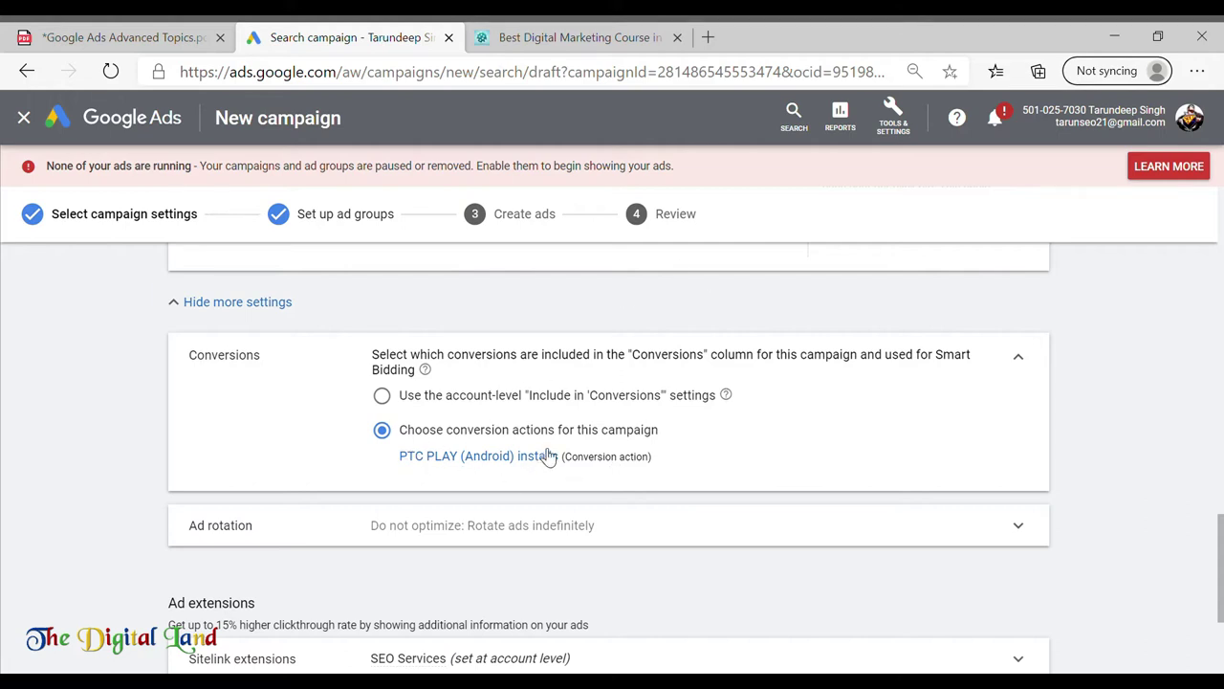
Step: Switch the campaign's conversions to the account-level settings and back to choosing conversion actions for this campaign
left_click(383, 396)
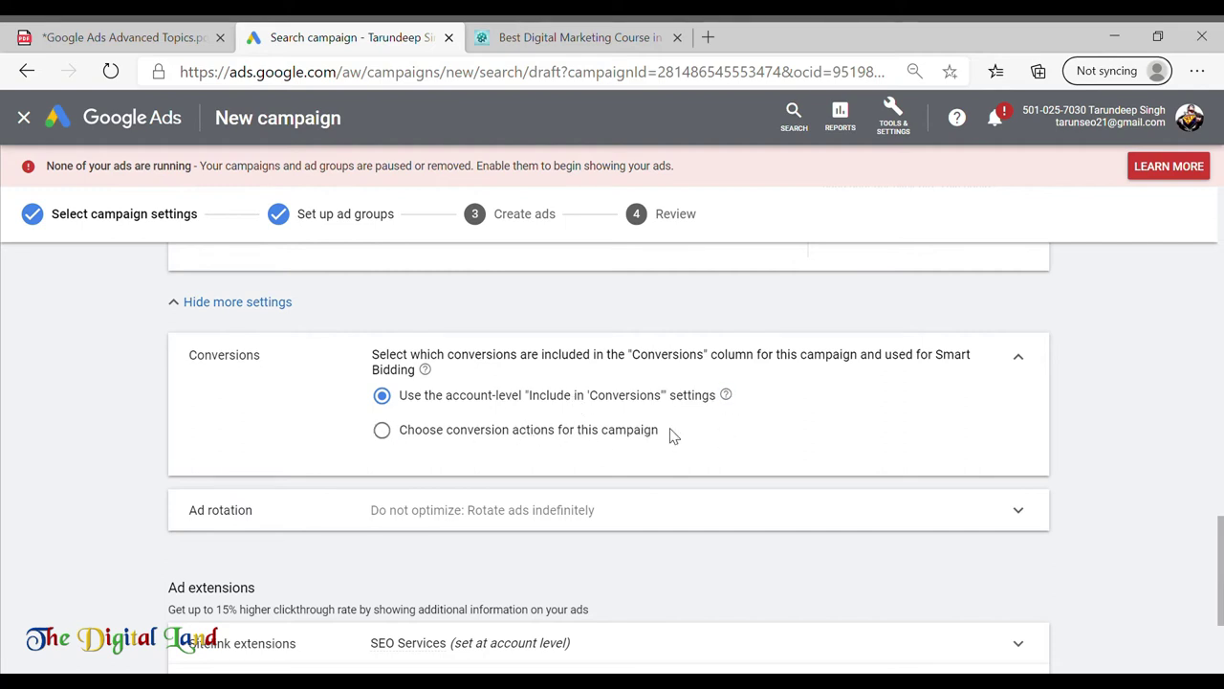
left_click(383, 433)
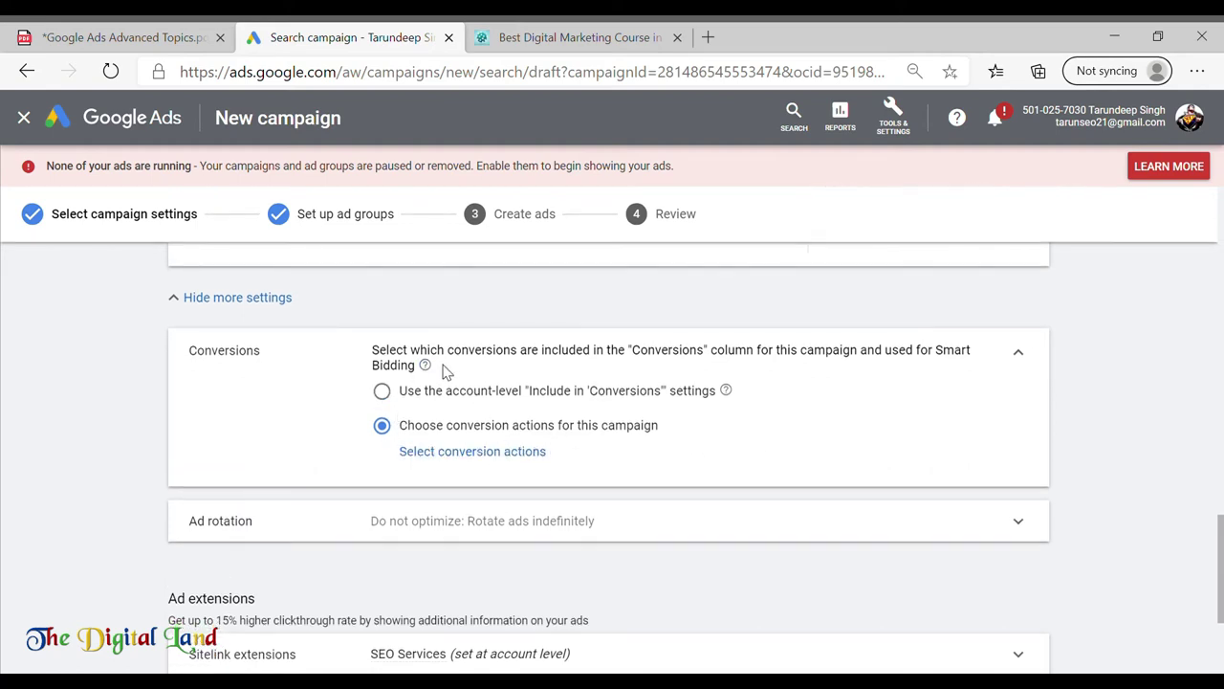
Step: Open the account's Conversions measurement page and review the list of existing conversion actions
left_click(909, 125)
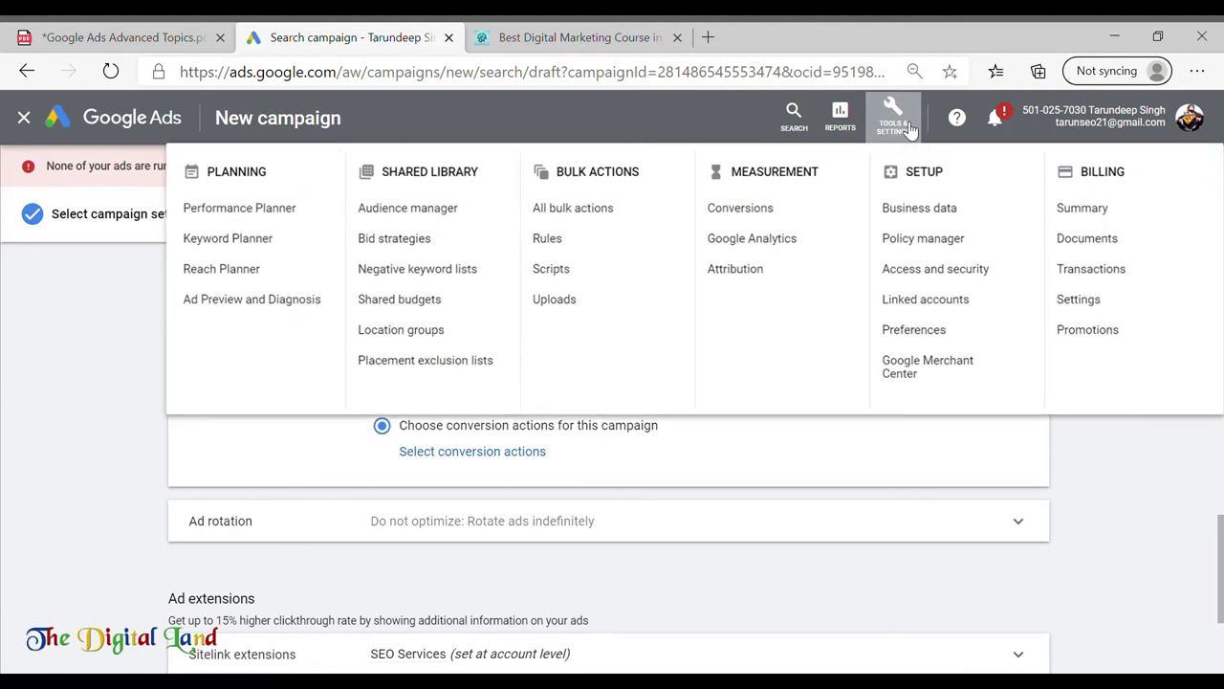
left_click(765, 212)
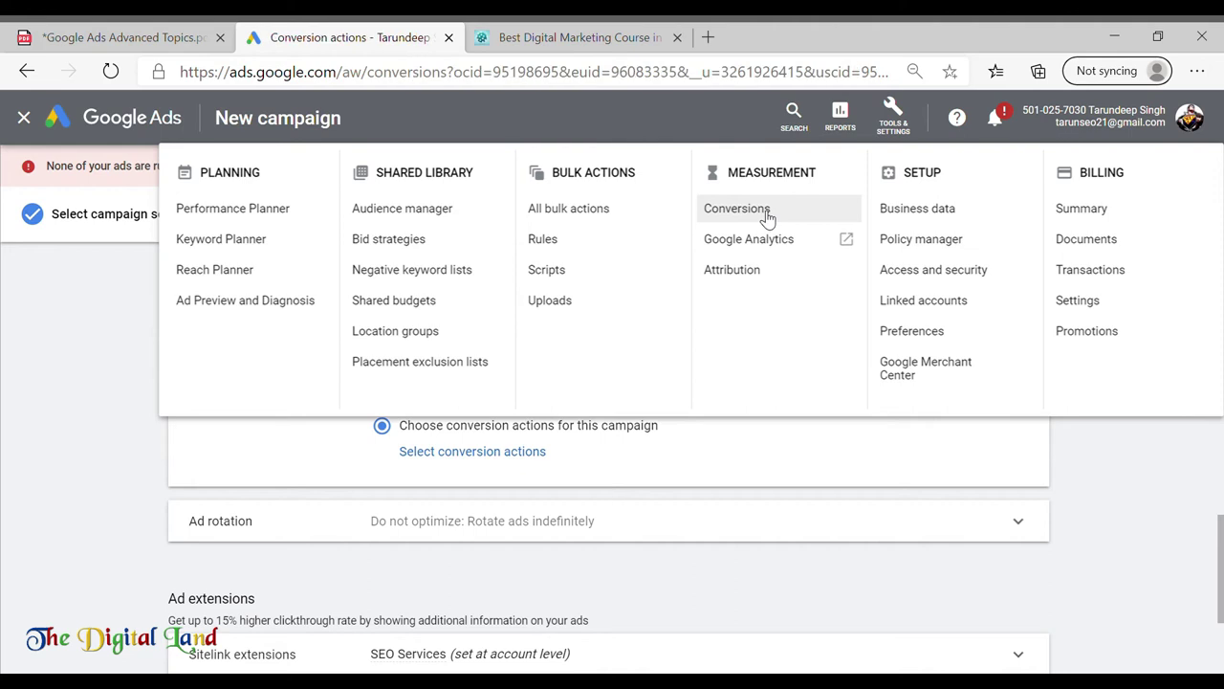
scroll(325, 339, "down", 1)
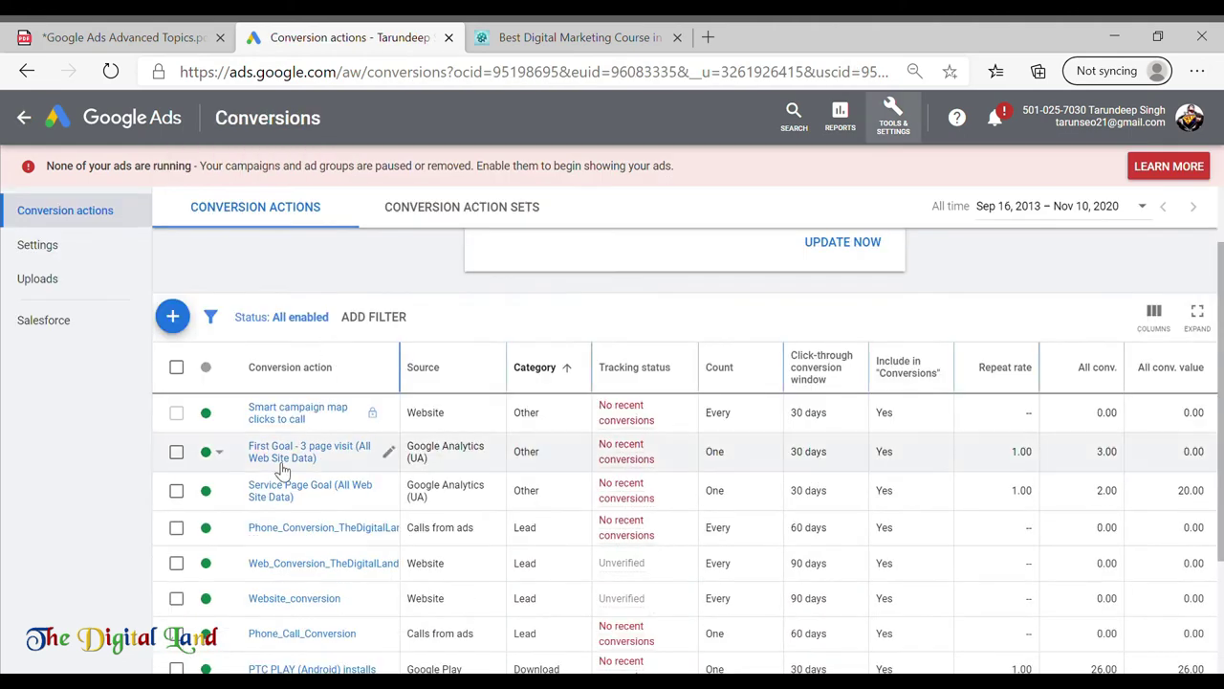
scroll(277, 536, "down", 2)
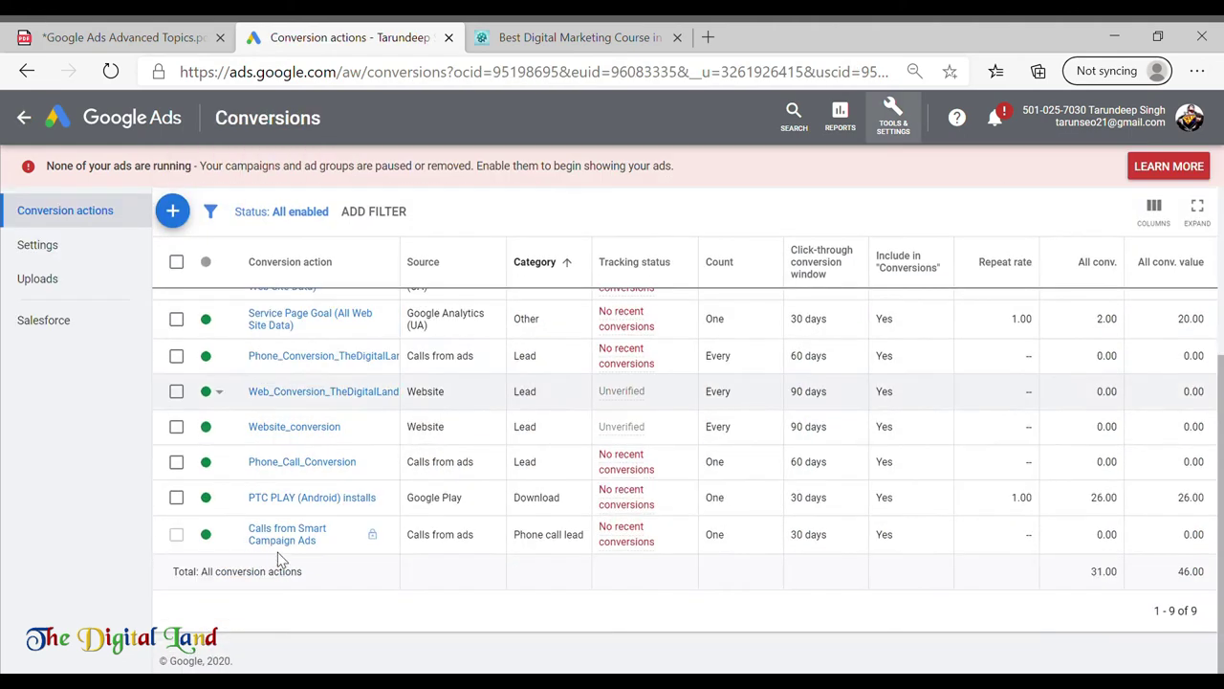
scroll(322, 462, "up", 1)
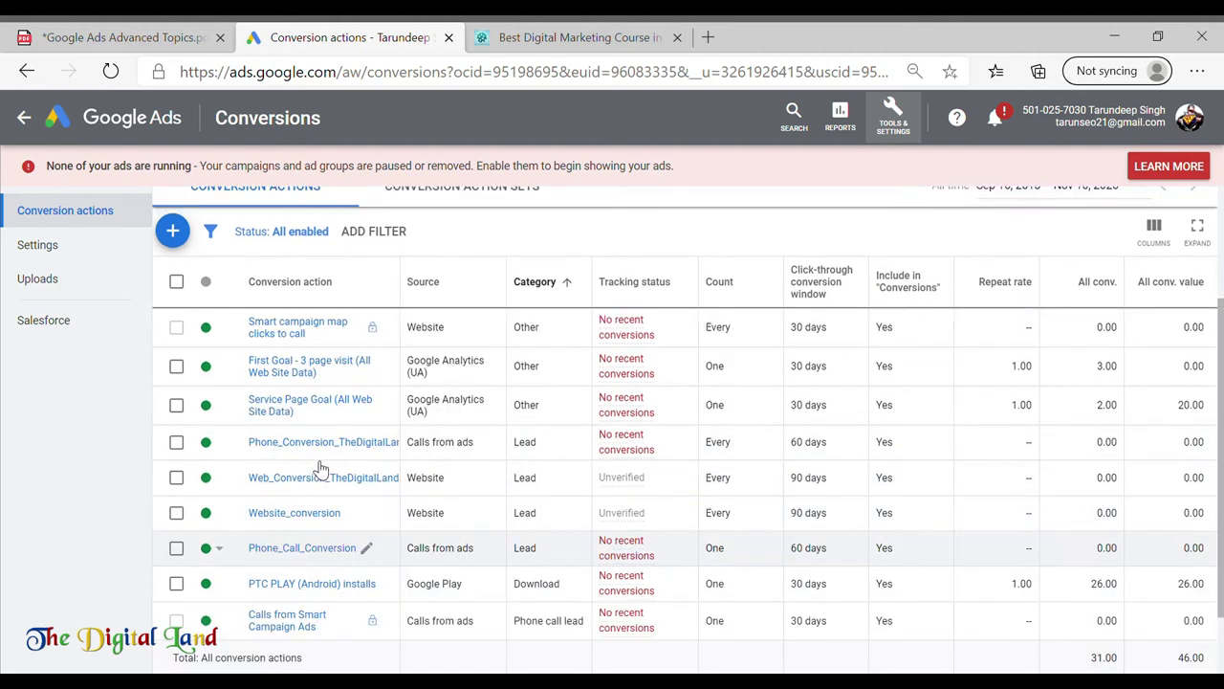
Step: Start a new website conversion action and review the sales, leads and other category options without choosing one
left_click(174, 232)
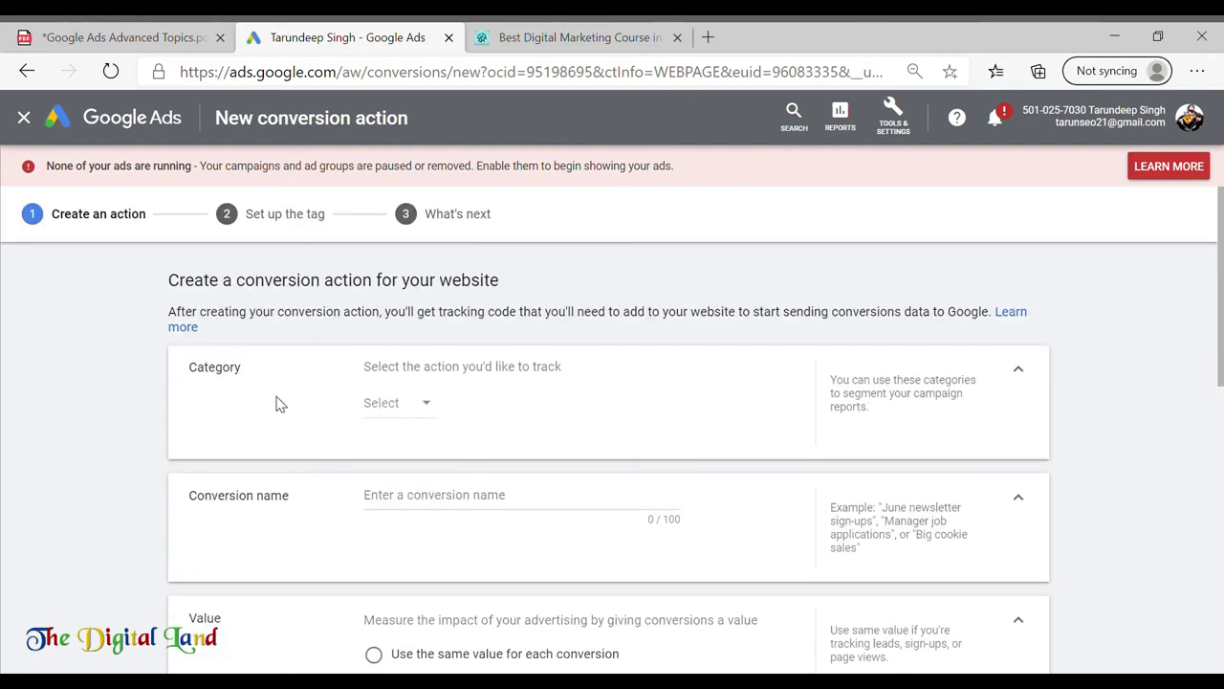
left_click(431, 409)
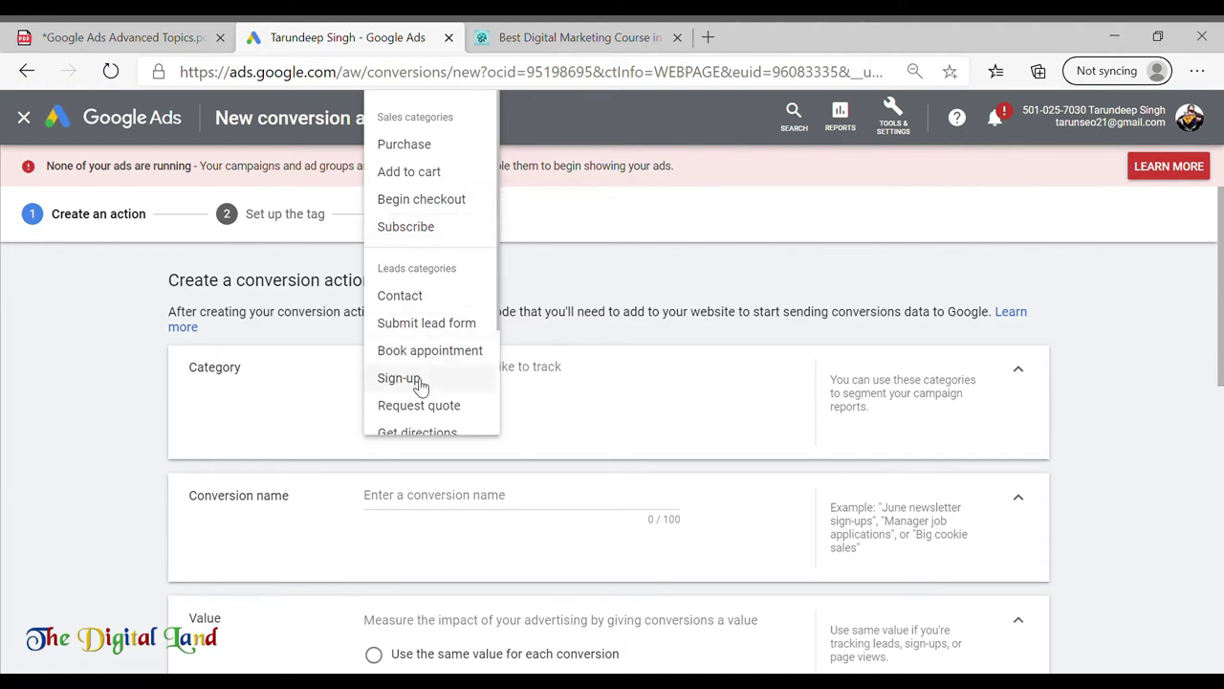
scroll(457, 301, "down", 1)
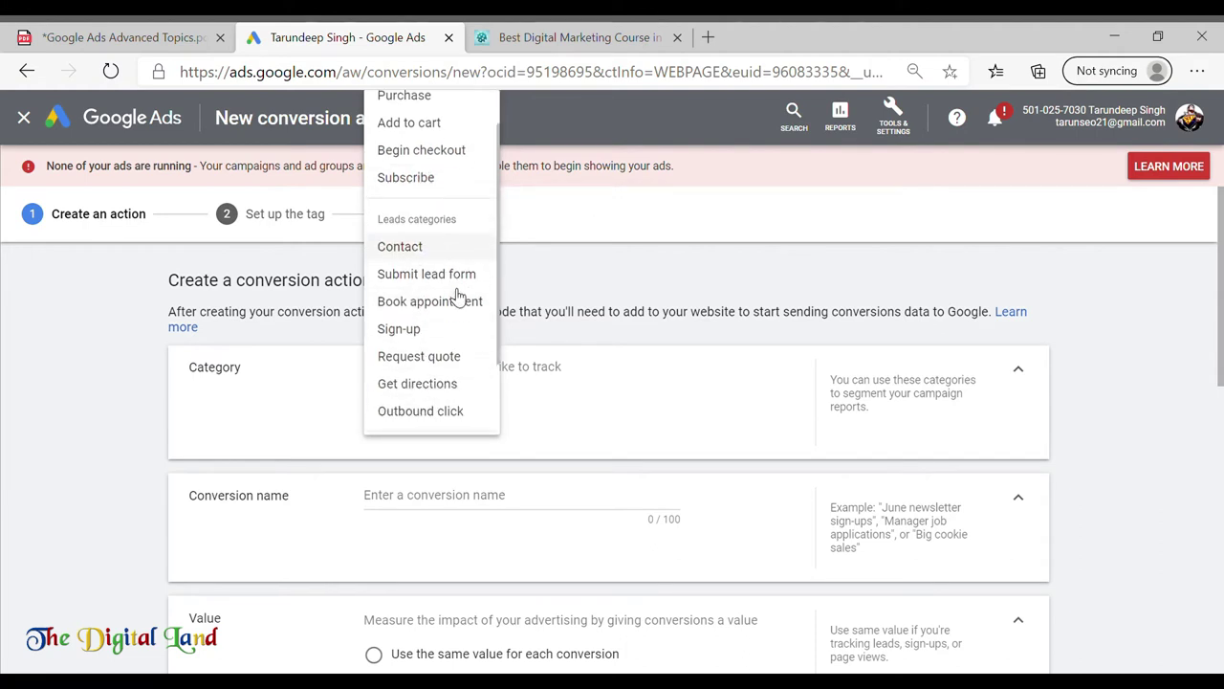
scroll(457, 301, "down", 1)
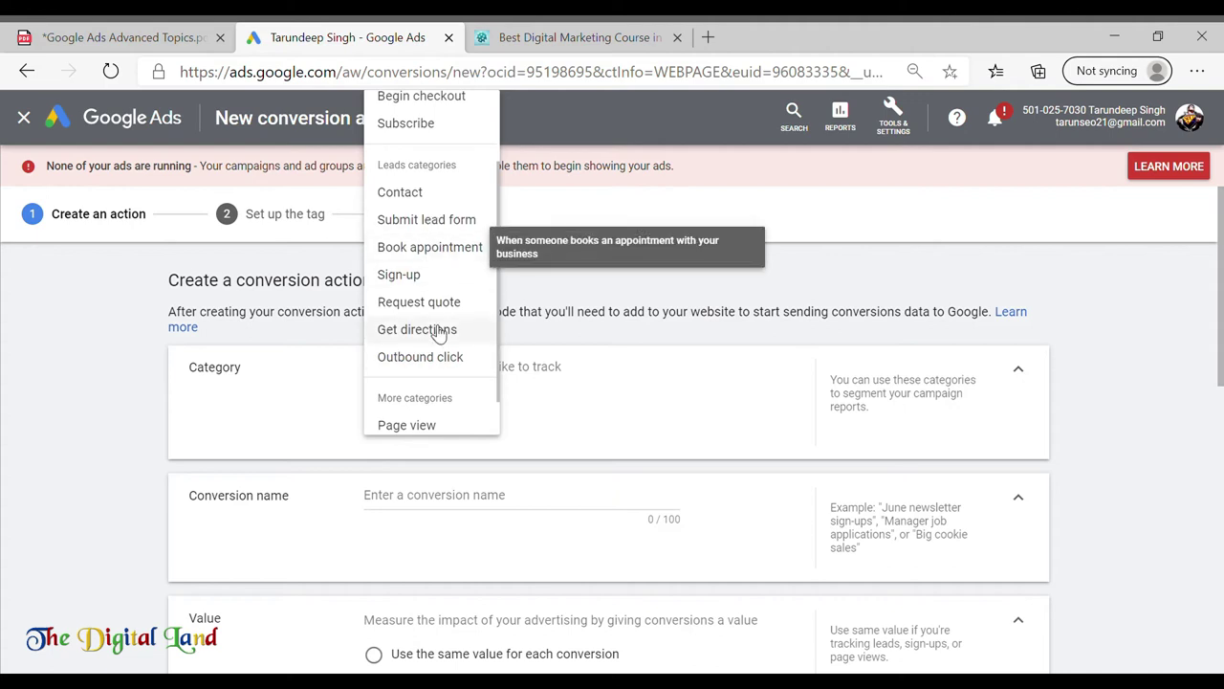
scroll(442, 373, "down", 1)
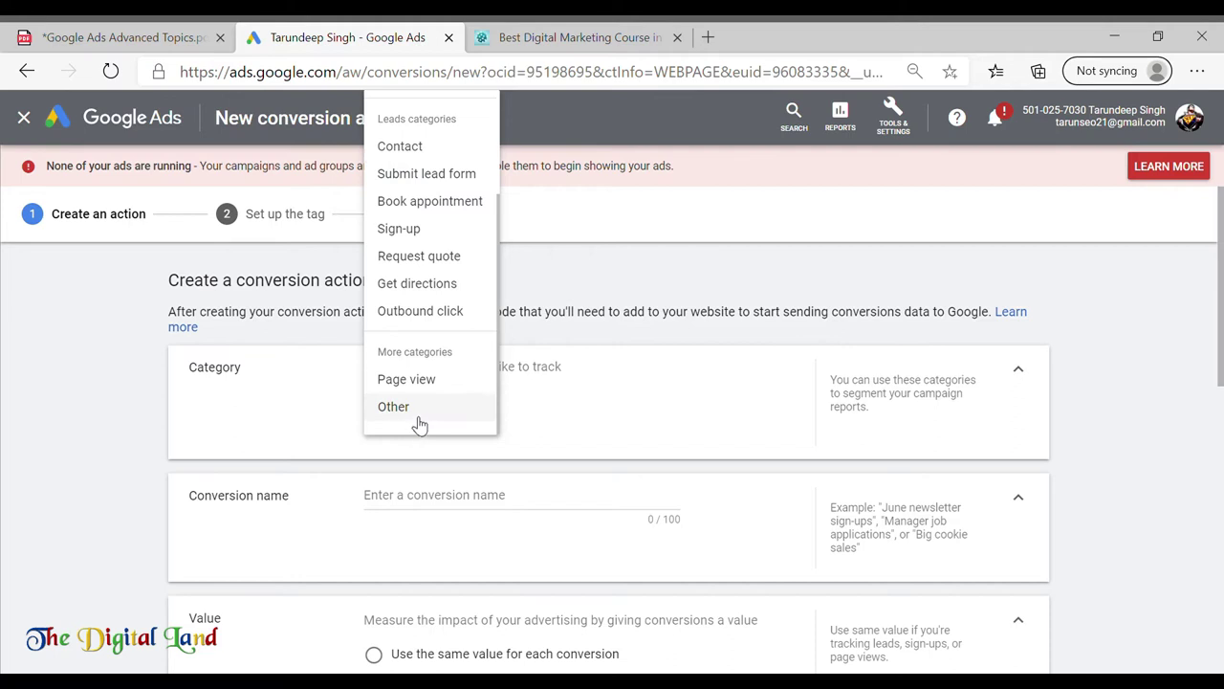
left_click(278, 439)
Step: Try the same value for each conversion, and set the Value option to "Don't use a value for this conversion action"
scroll(276, 438, "down", 2)
left_click(395, 335)
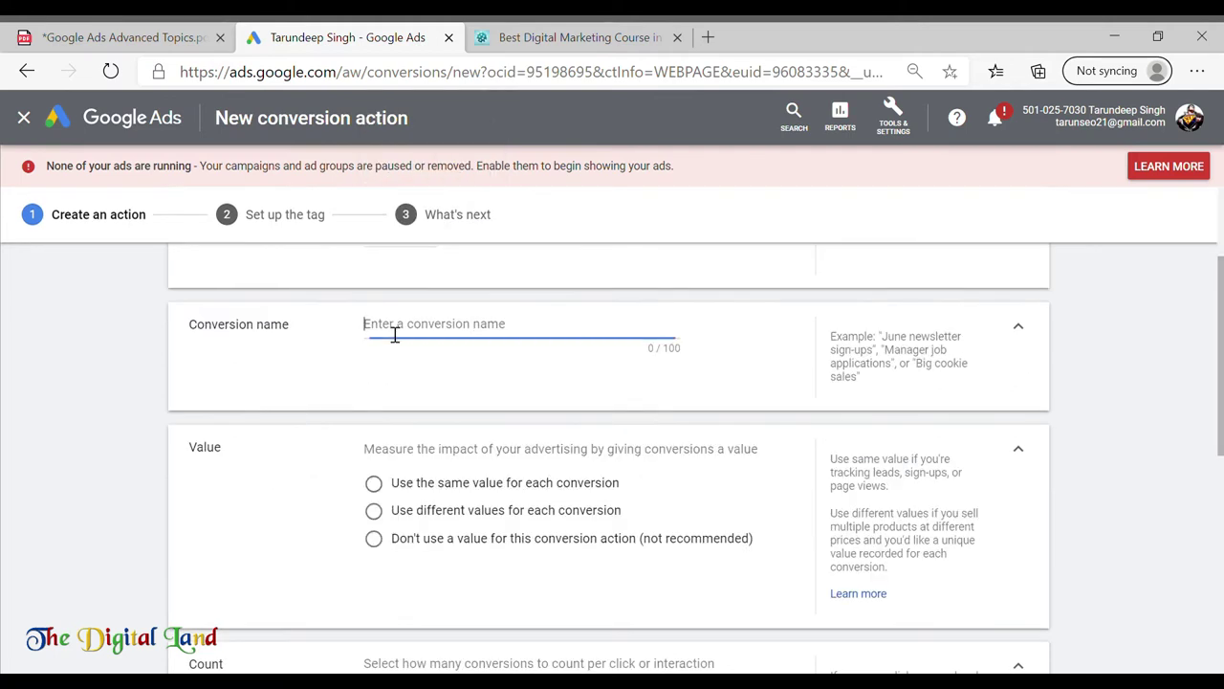
scroll(462, 331, "down", 1)
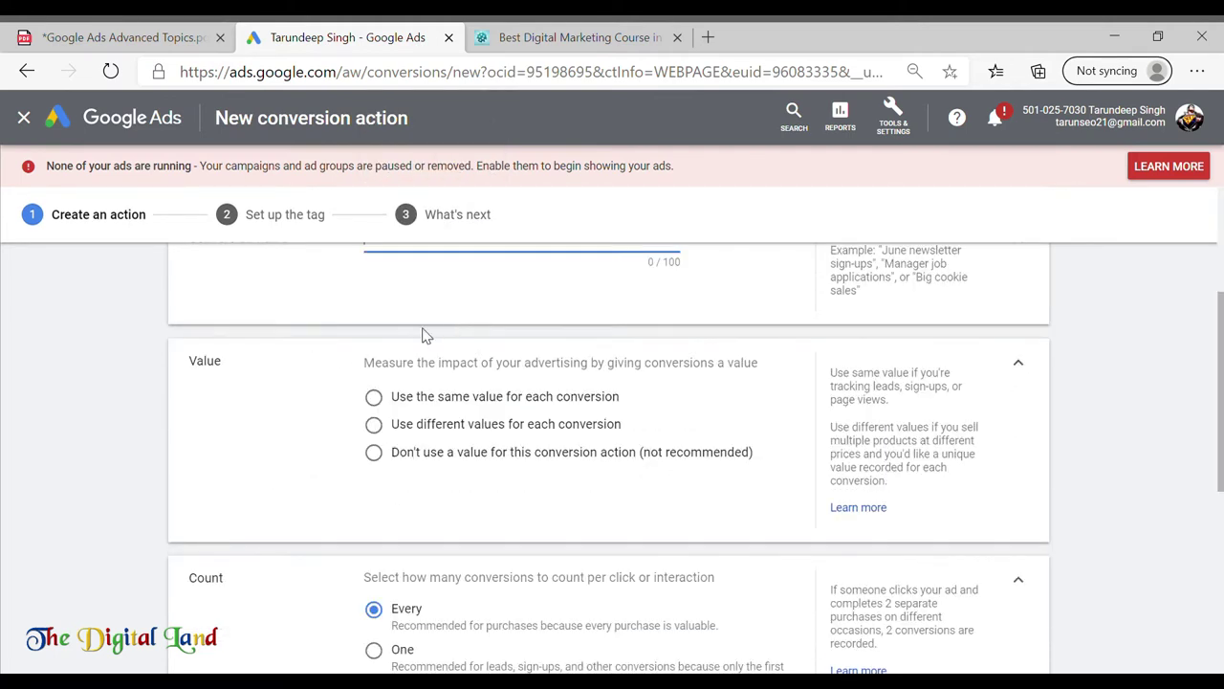
scroll(425, 335, "up", 1)
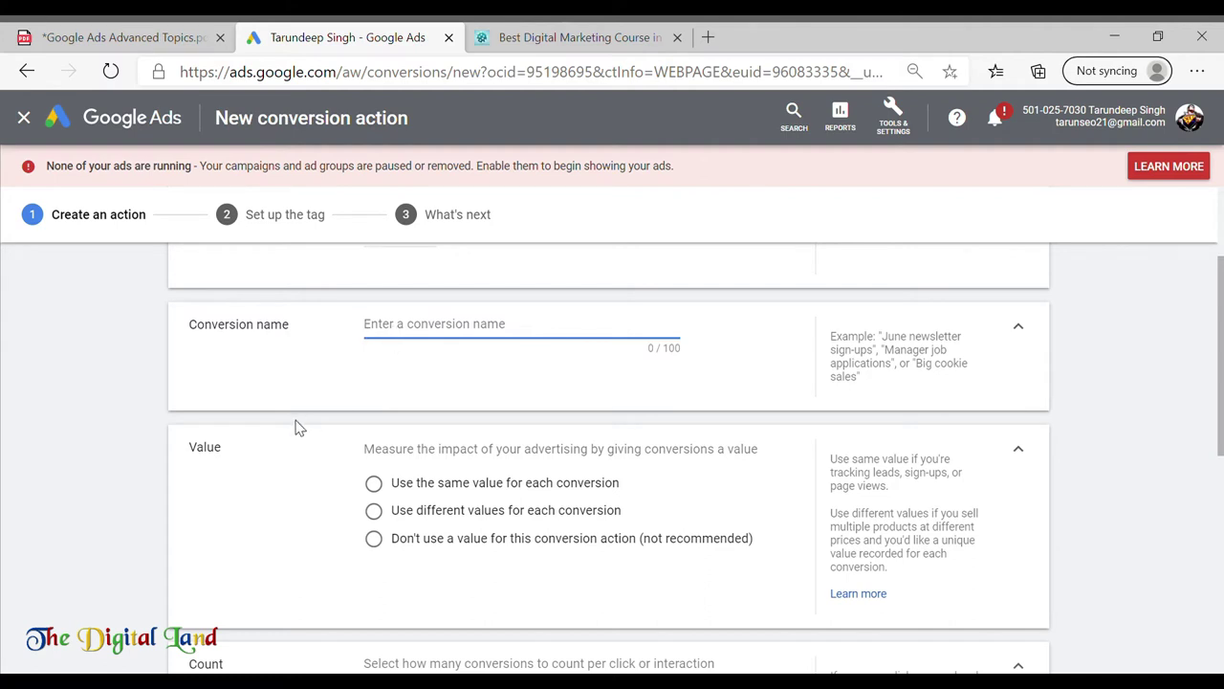
scroll(297, 427, "down", 1)
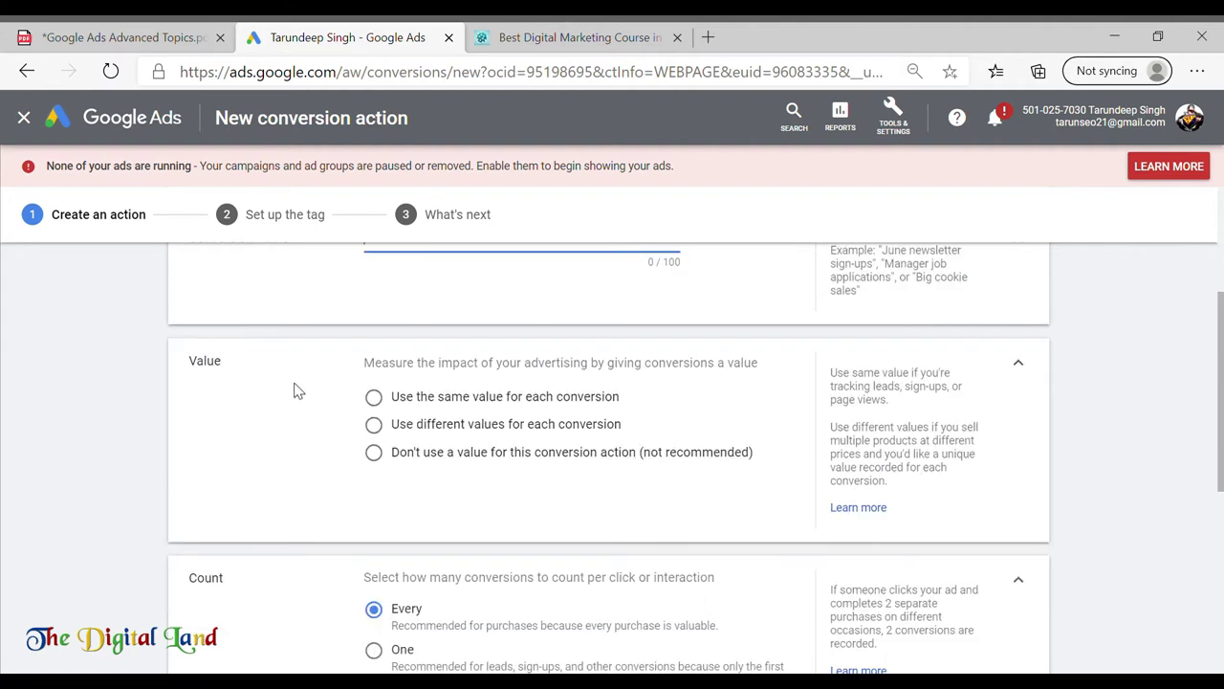
left_click(374, 397)
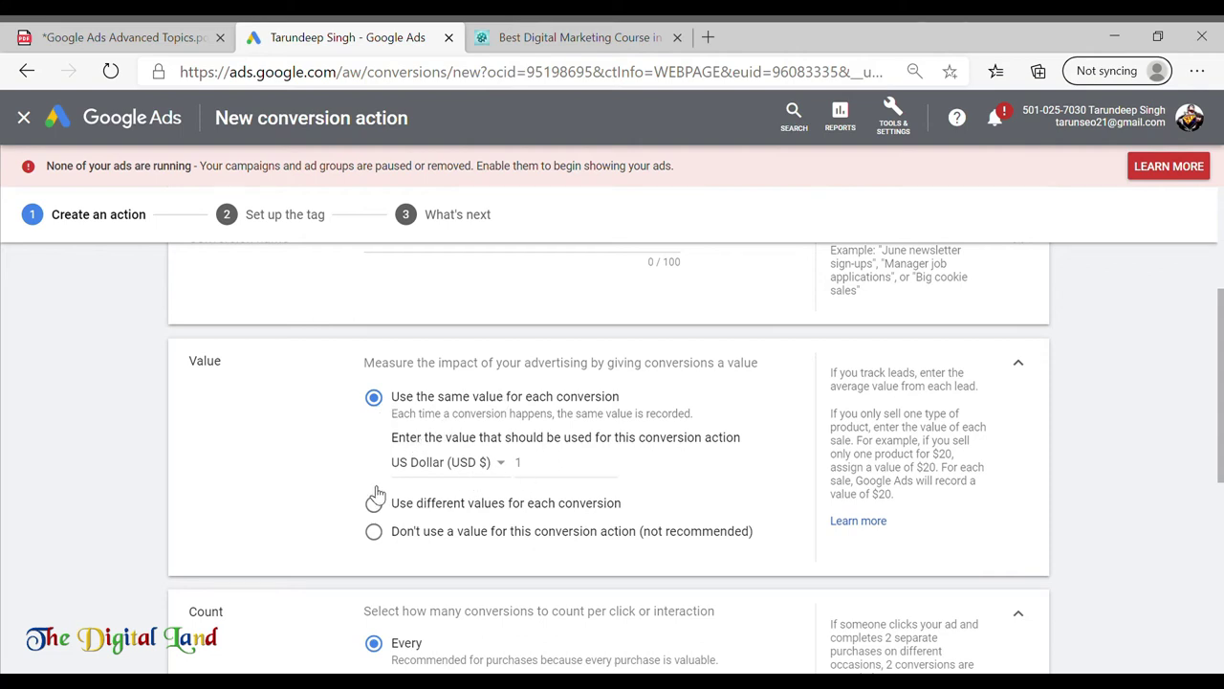
left_click(374, 530)
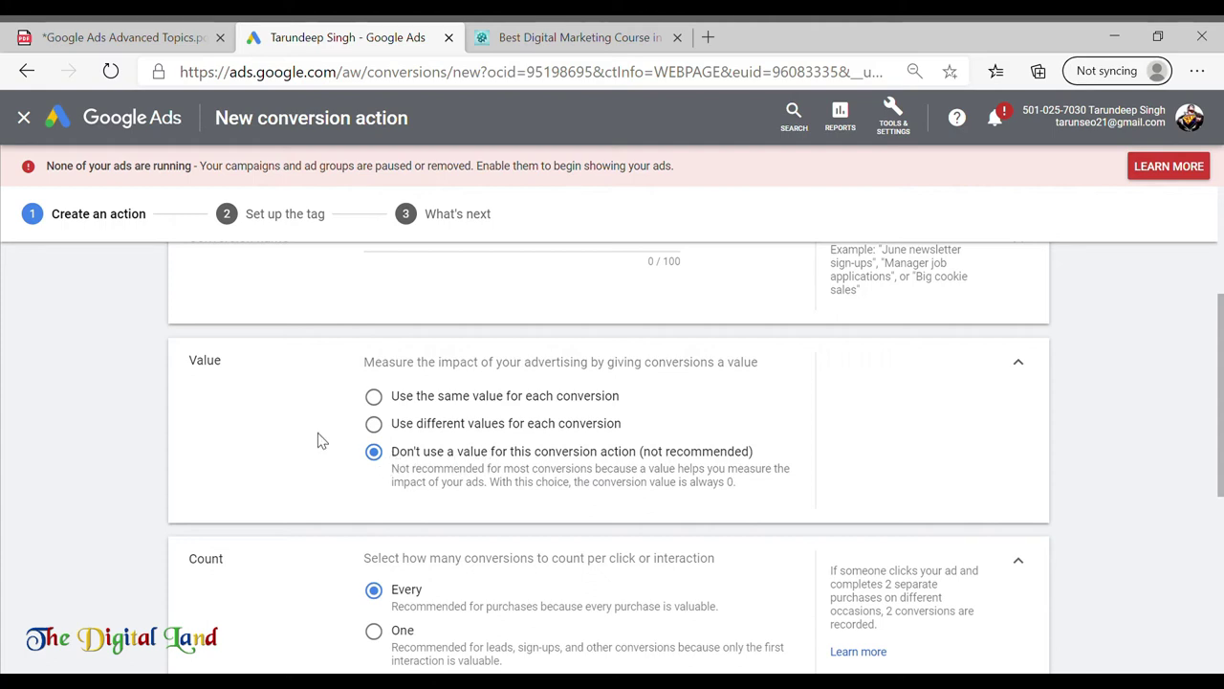
scroll(323, 440, "down", 2)
scroll(322, 440, "up", 2)
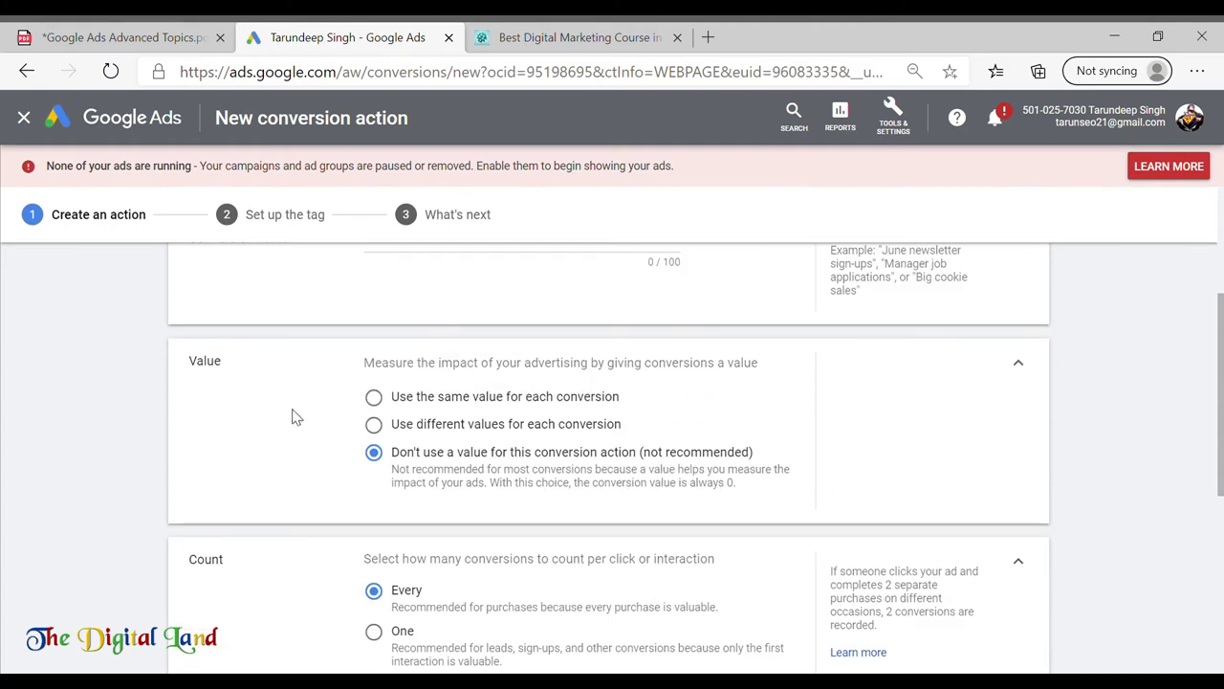
Step: Review the Count options and try a custom click-through conversion window of 30 days
scroll(296, 415, "down", 2)
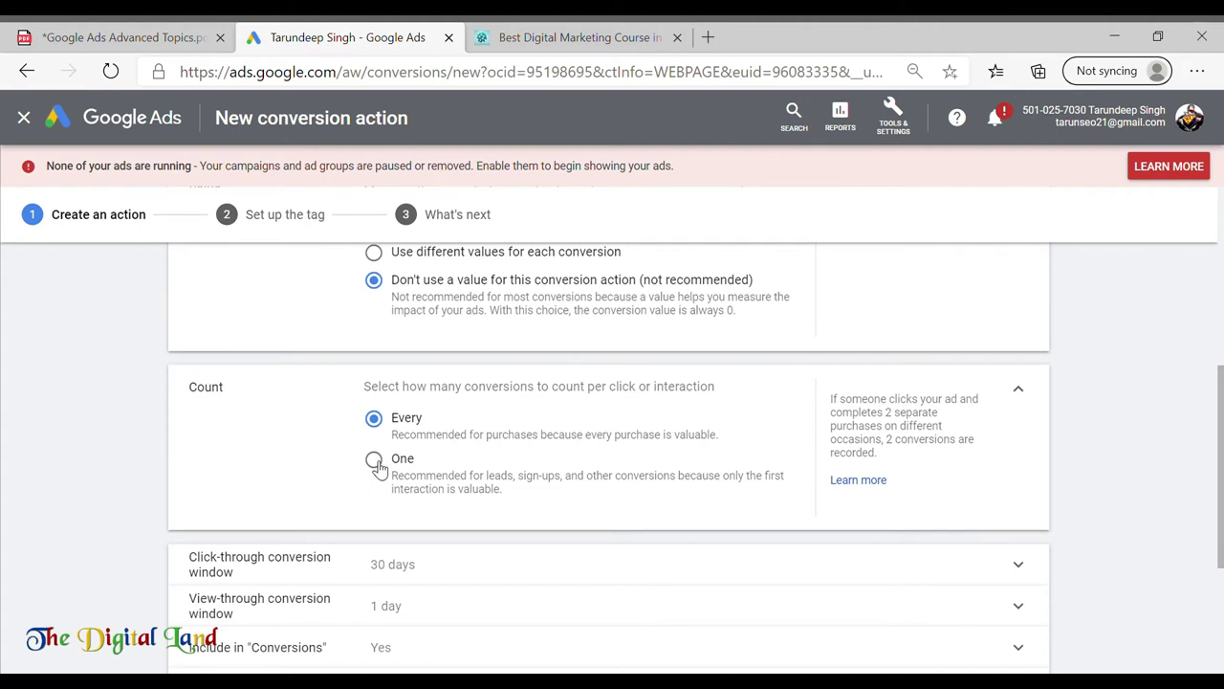
scroll(378, 467, "down", 2)
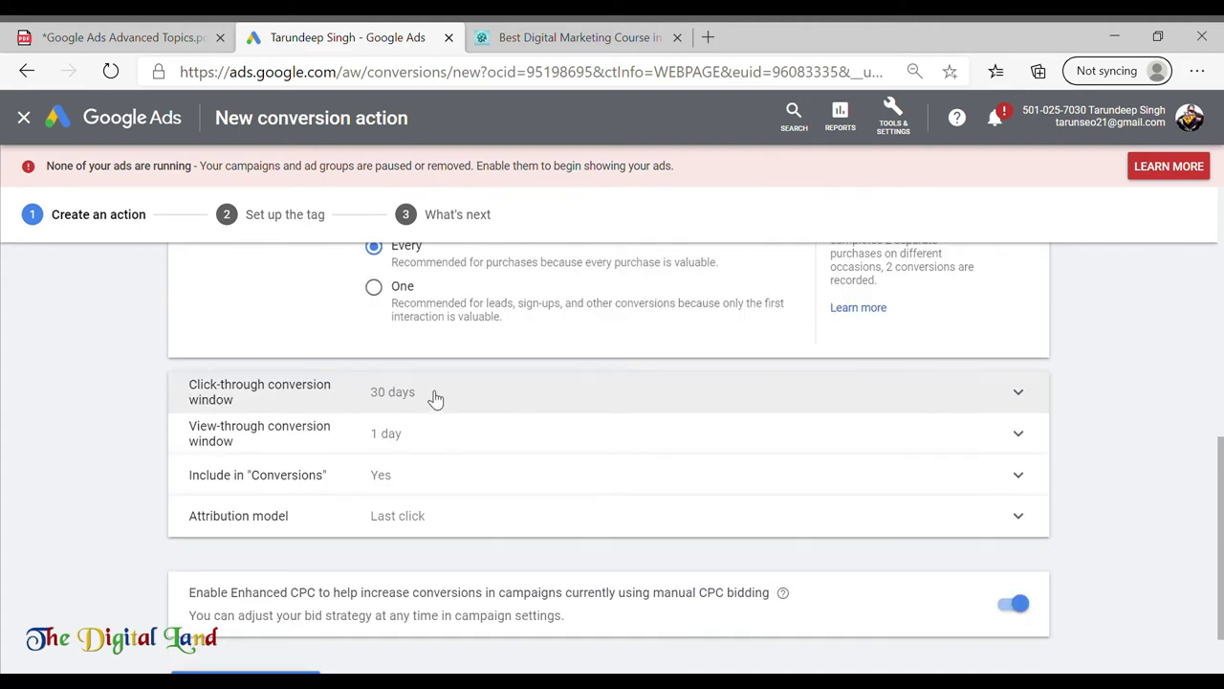
left_click(476, 398)
left_click(459, 457)
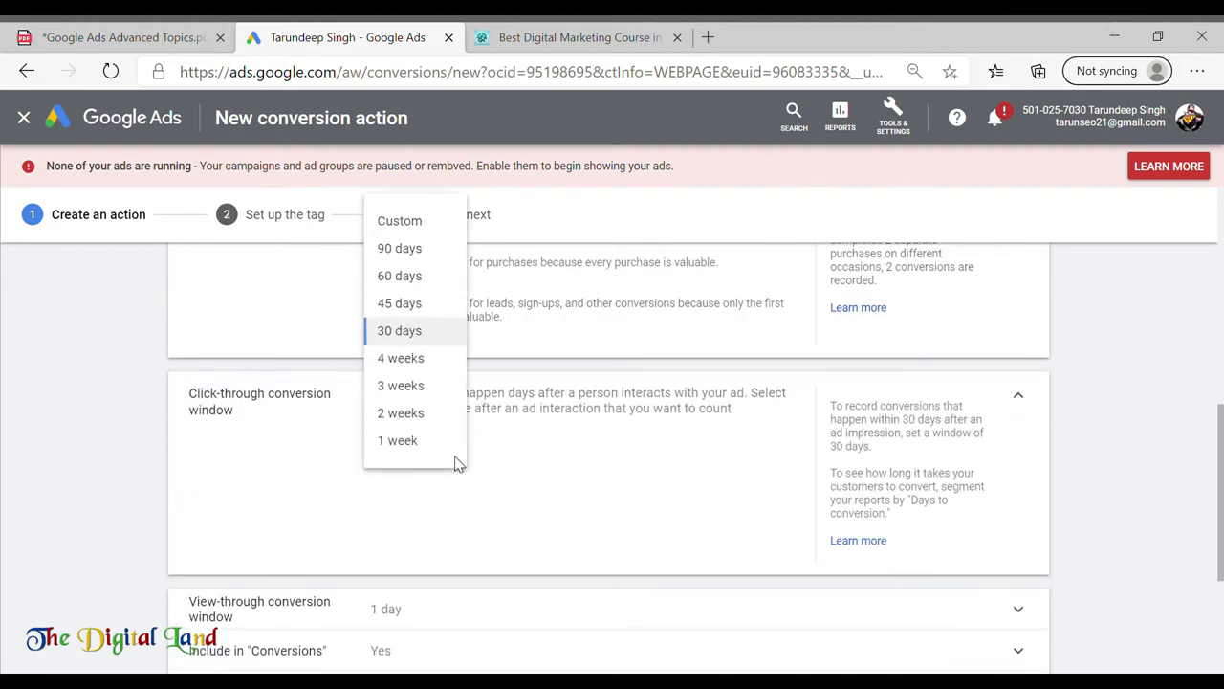
left_click(427, 225)
left_click(516, 465)
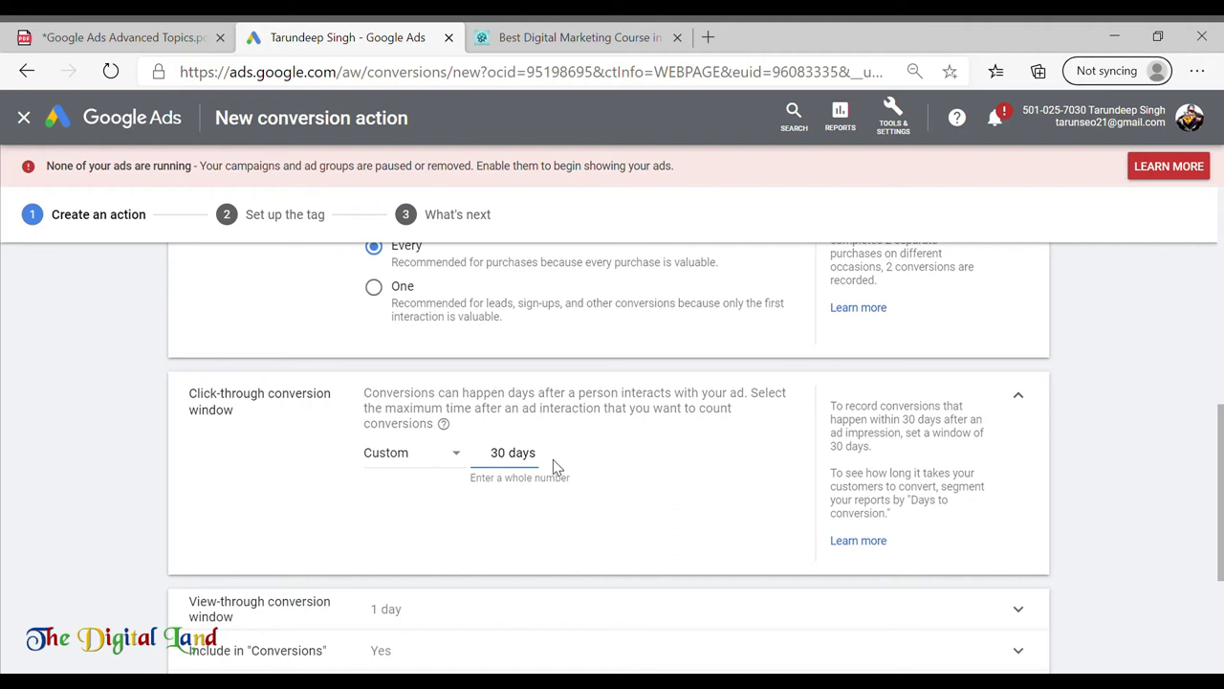
left_click(1020, 400)
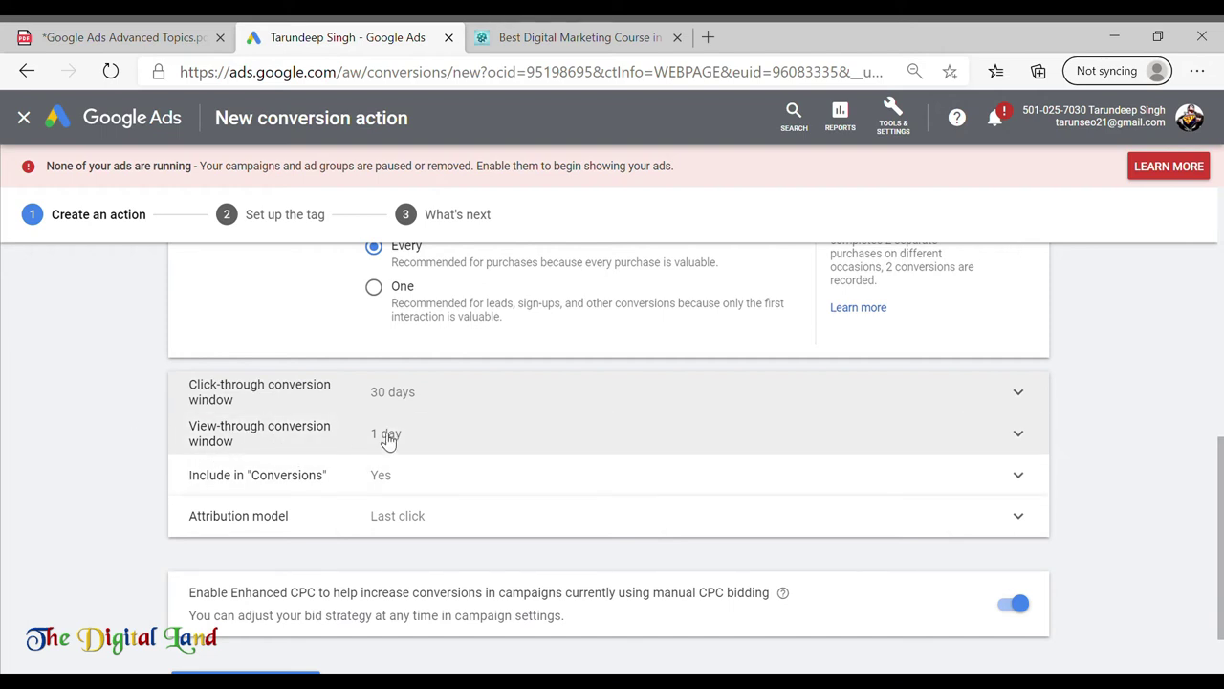
Step: Examine the view-through conversion window choices and the Include in "Conversions" setting without changing them
left_click(419, 440)
left_click(425, 502)
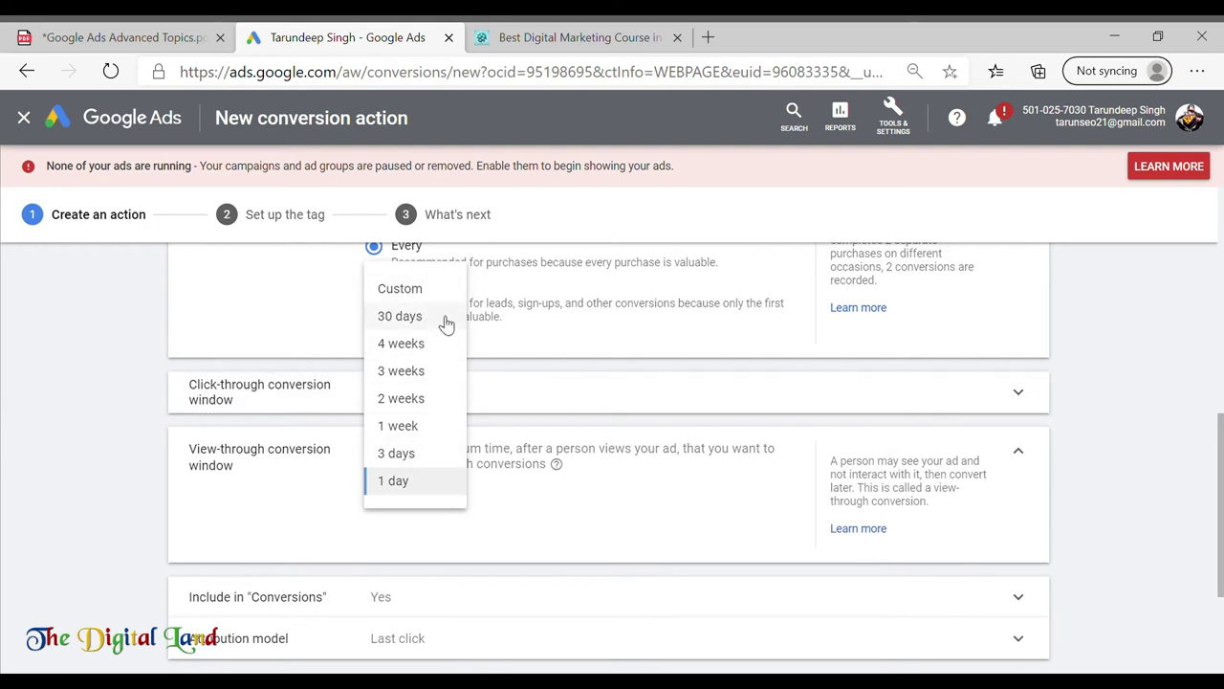
left_click(58, 493)
scroll(191, 502, "down", 1)
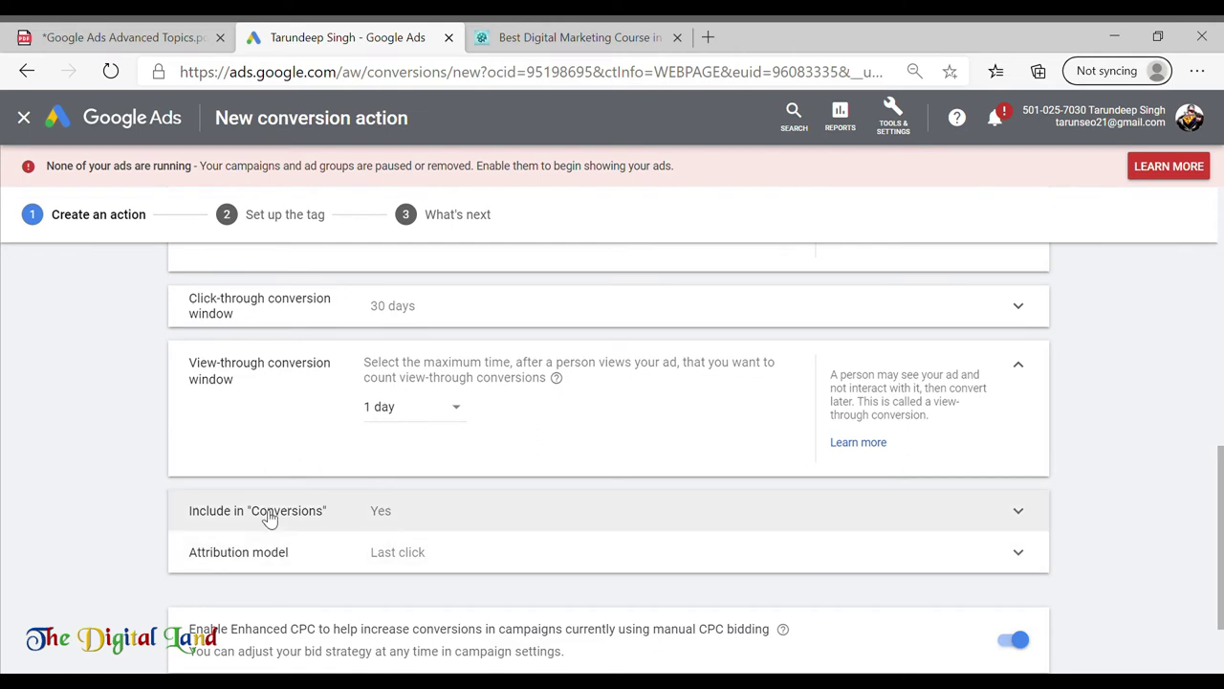
left_click(418, 521)
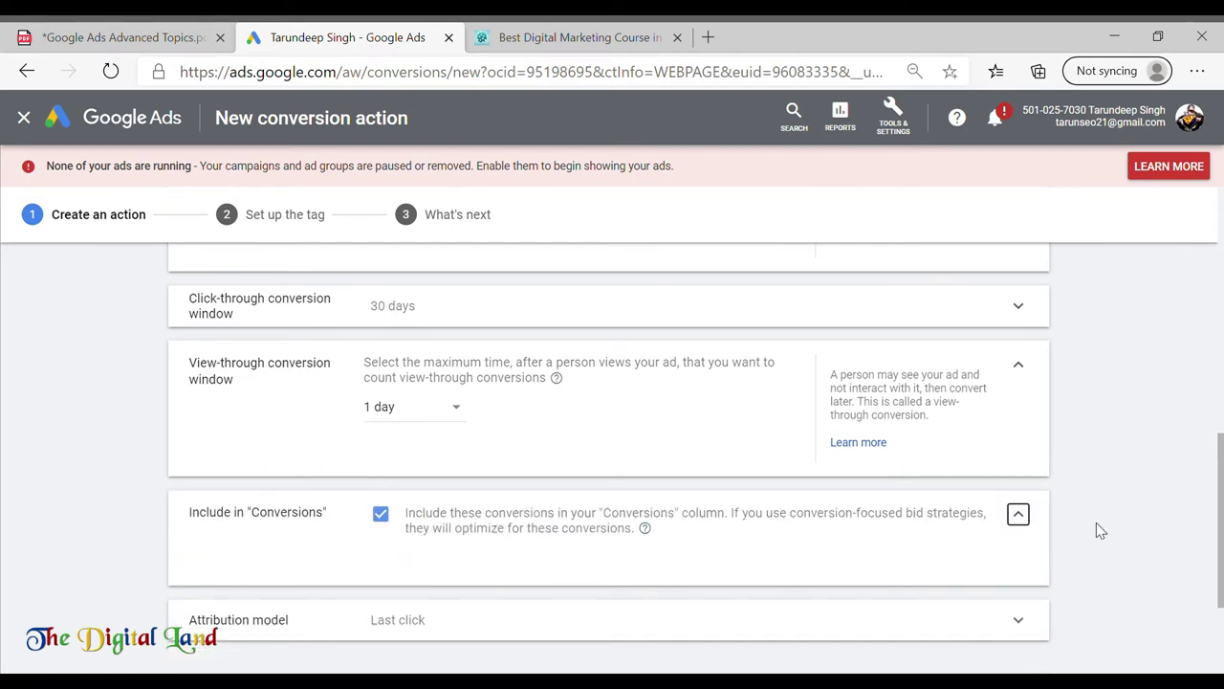
left_click(1018, 514)
Step: Review the available attribution models for the conversion action and keep Last click
left_click(449, 465)
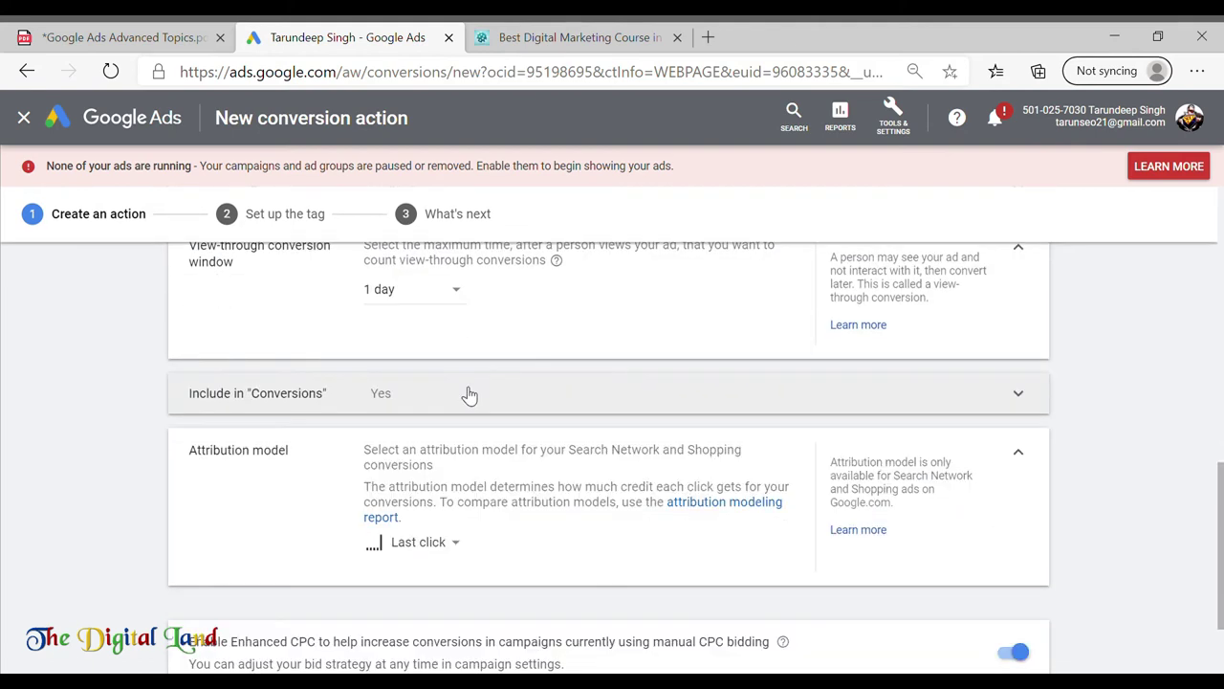
left_click(439, 542)
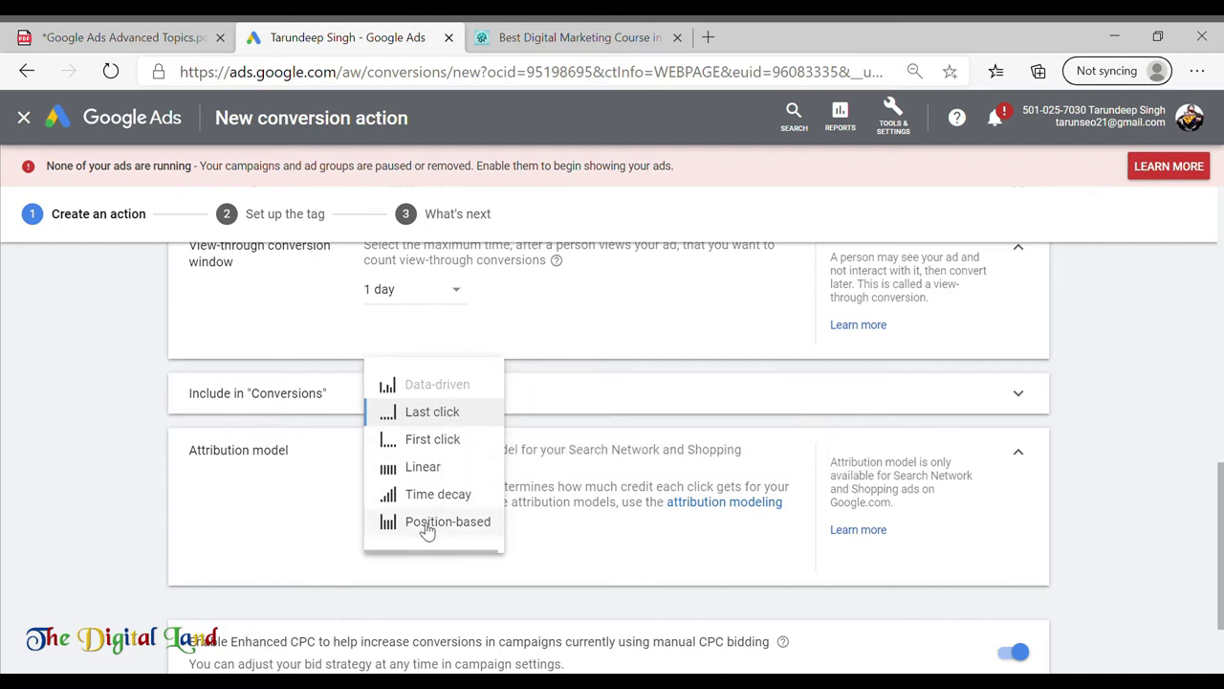
mouse_move(481, 540)
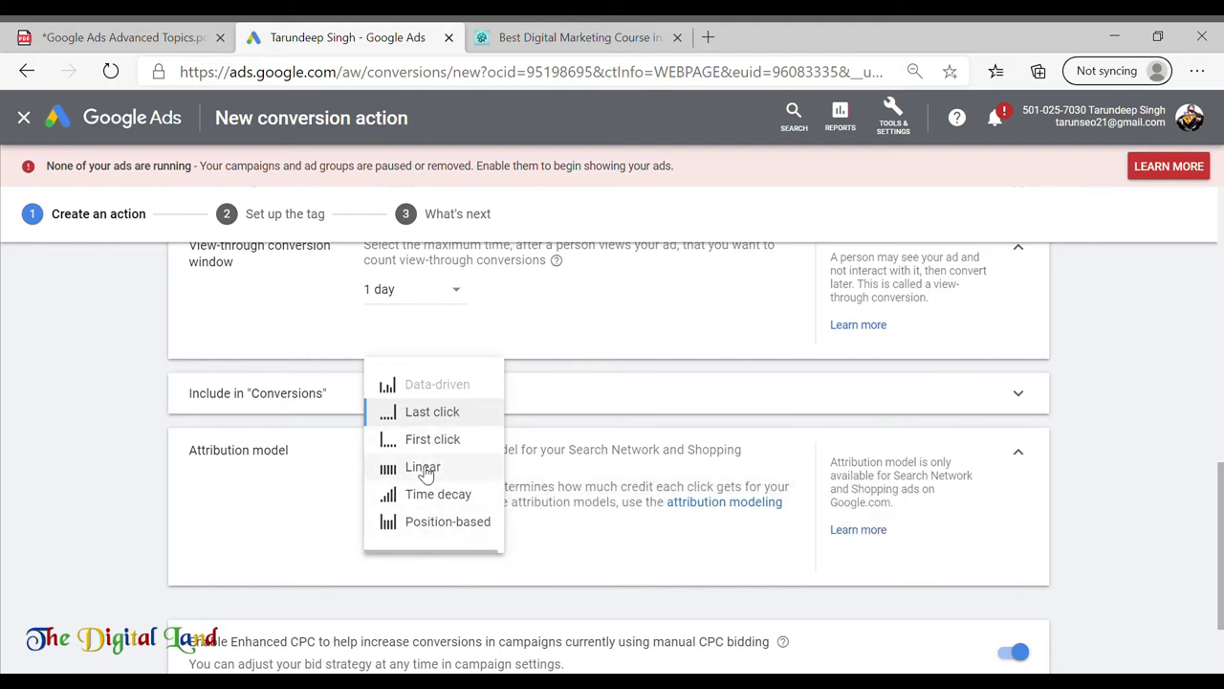
left_click(317, 509)
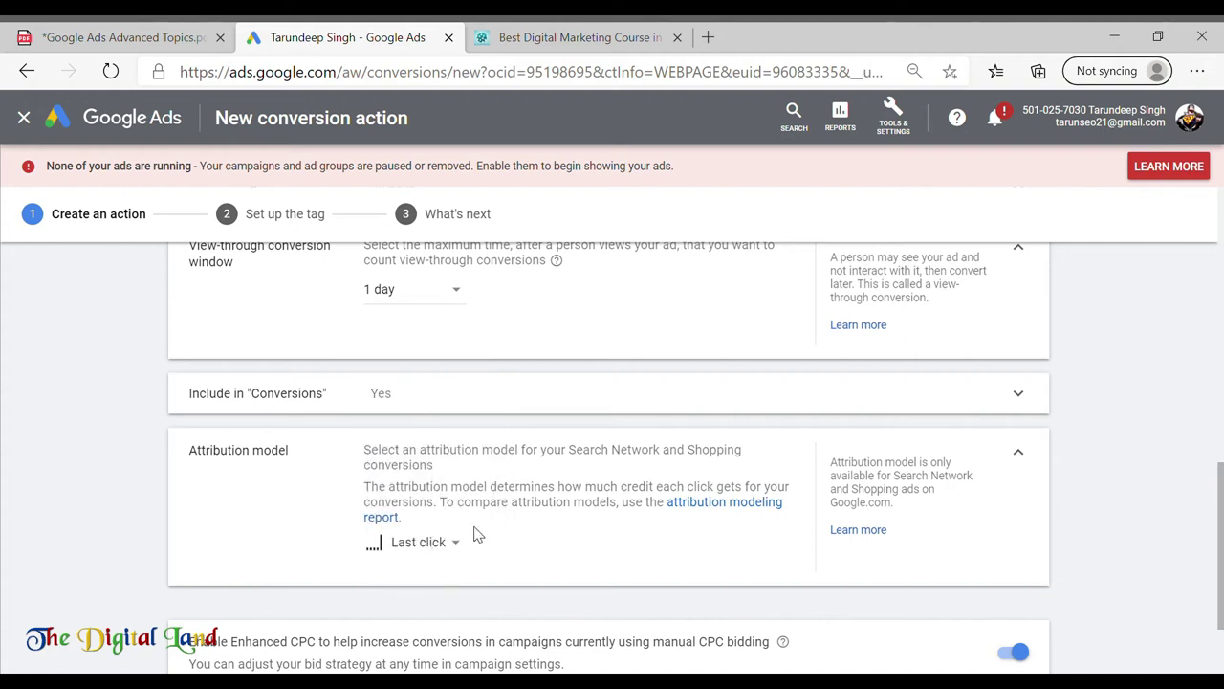
Step: Switch to The Digital Land website, view the "Enroll Now!" section on its home page, and return to Google Ads
left_click(529, 28)
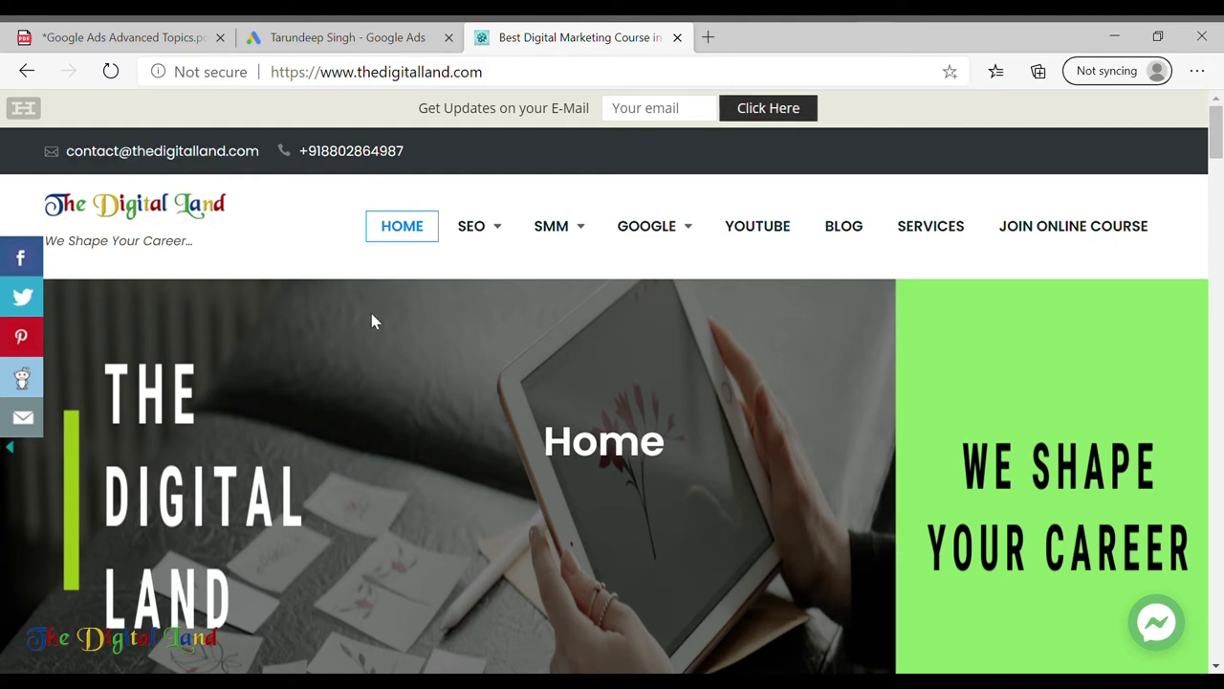
scroll(373, 323, "down", 3)
scroll(373, 323, "down", 2)
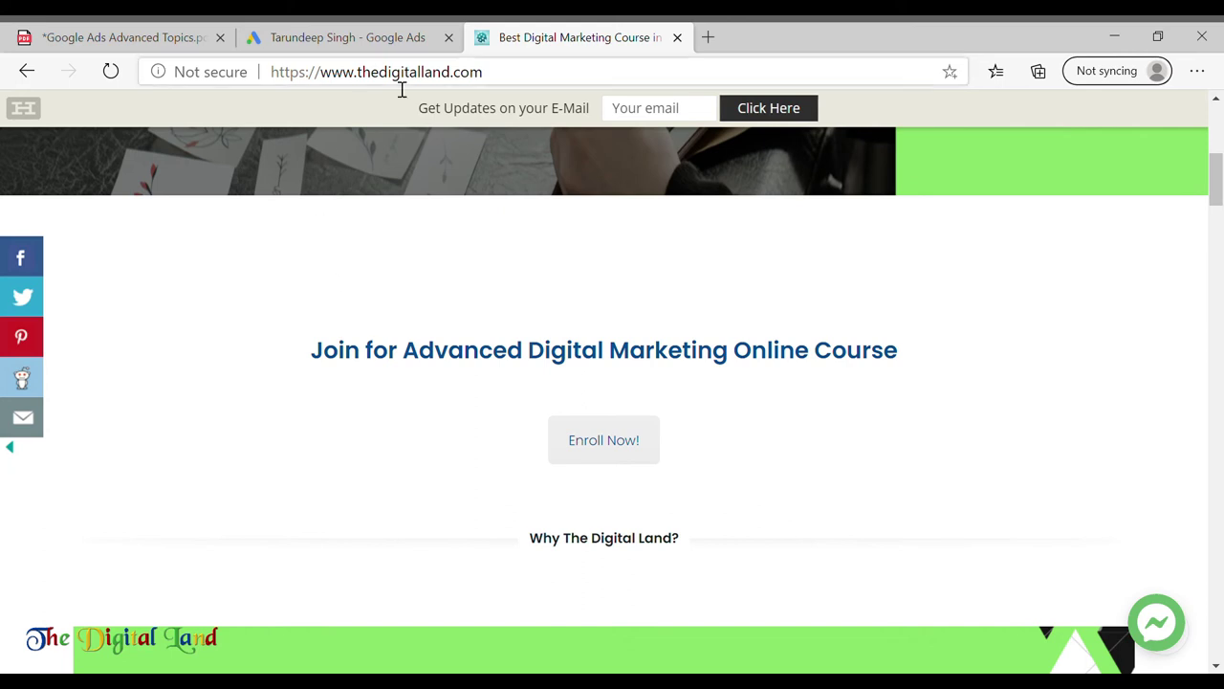
scroll(360, 289, "down", 1)
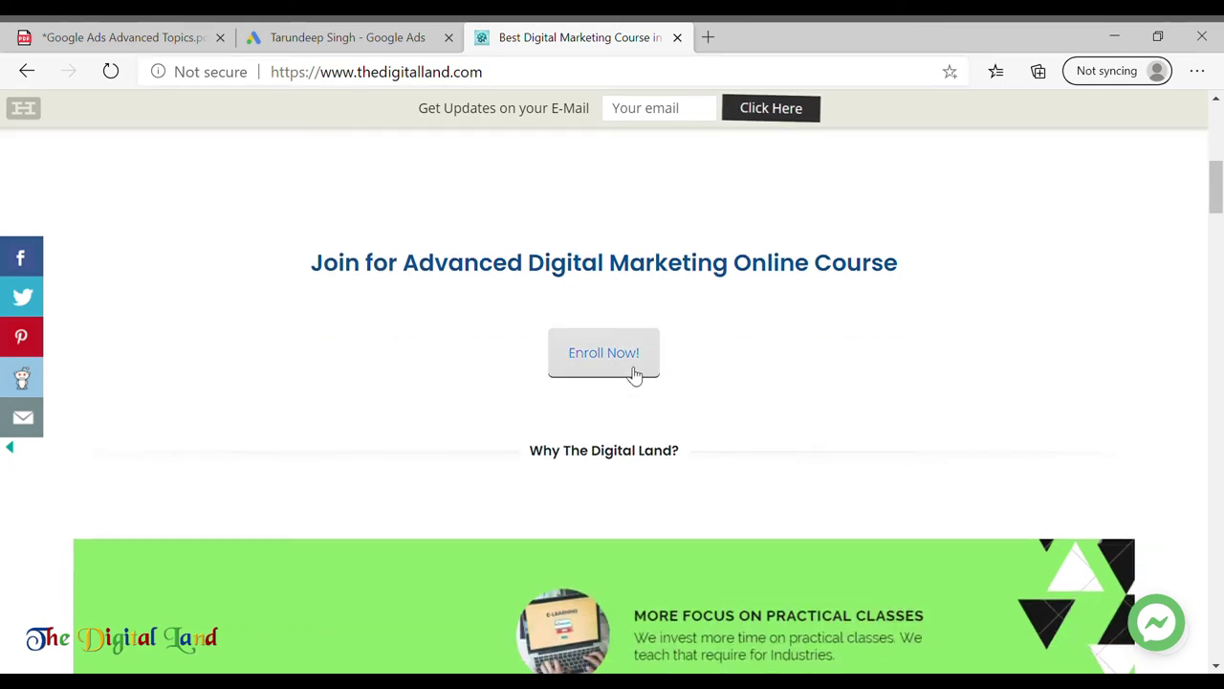
left_click(399, 29)
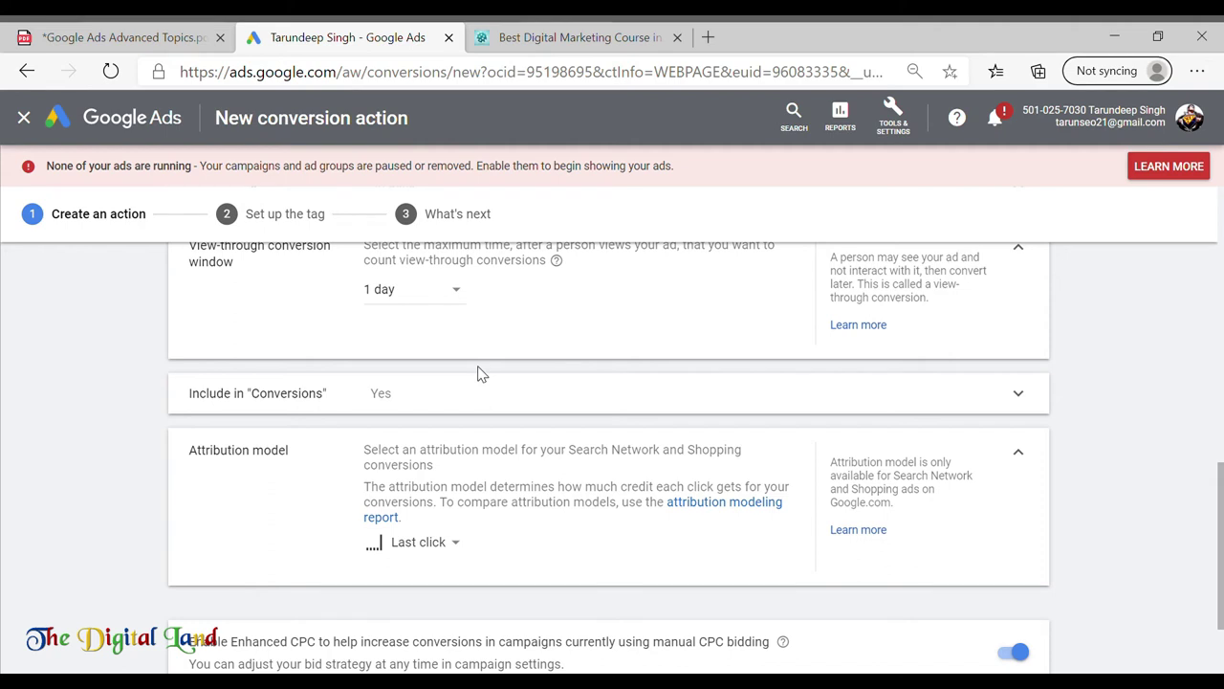
Step: Cancel the new conversion action and start adding a new conversion action set
scroll(481, 373, "down", 2)
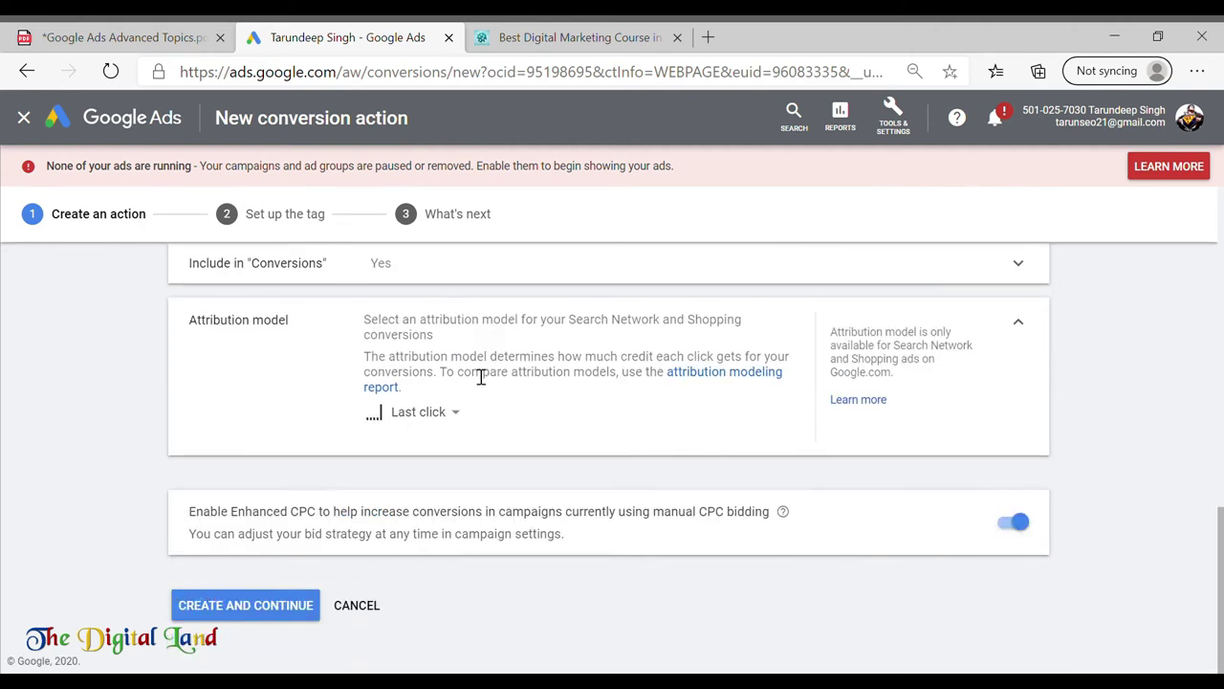
left_click(253, 617)
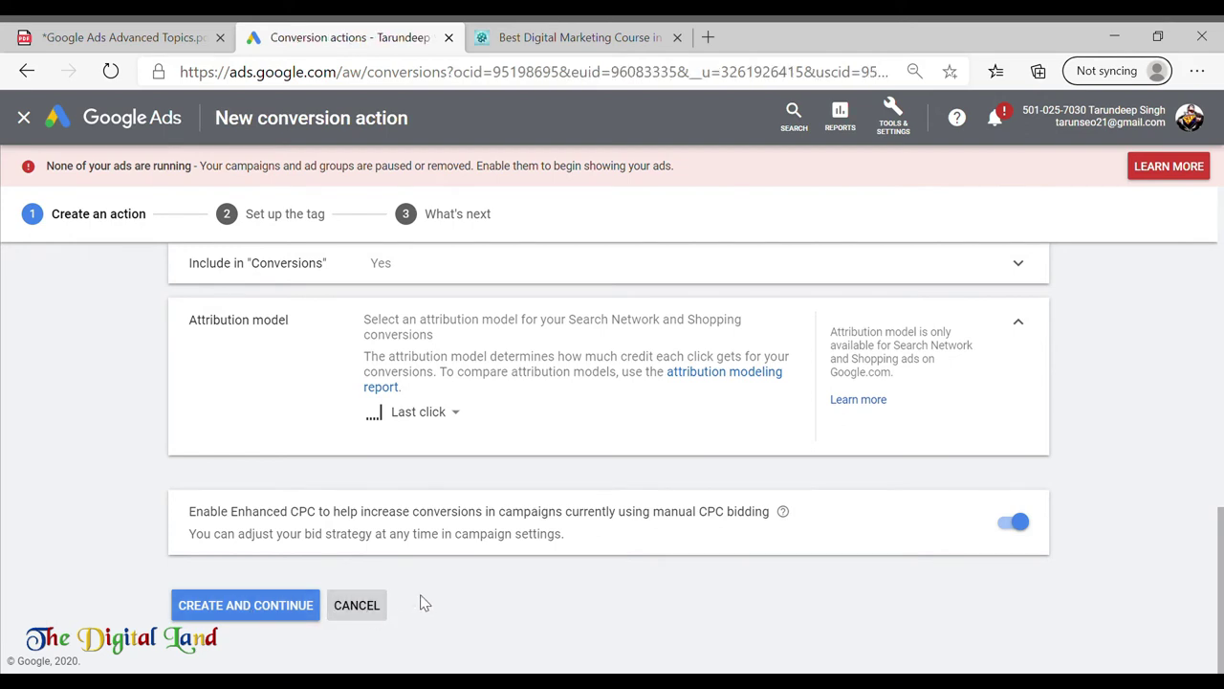
left_click(524, 199)
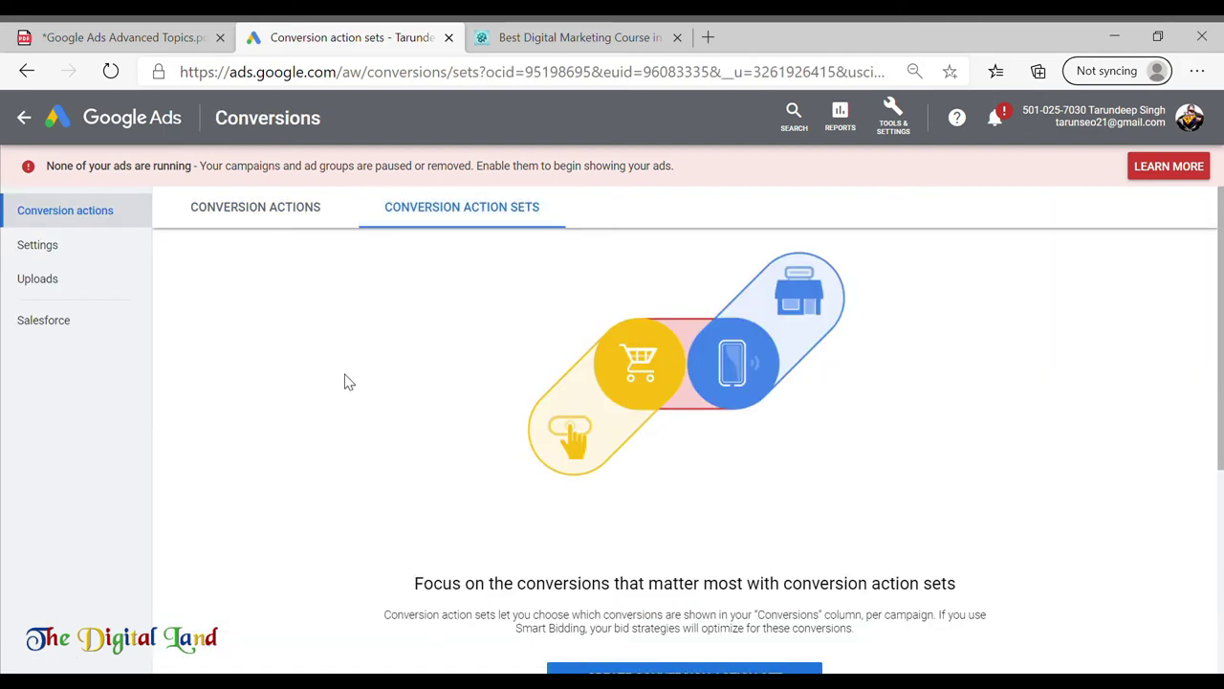
scroll(589, 550, "down", 3)
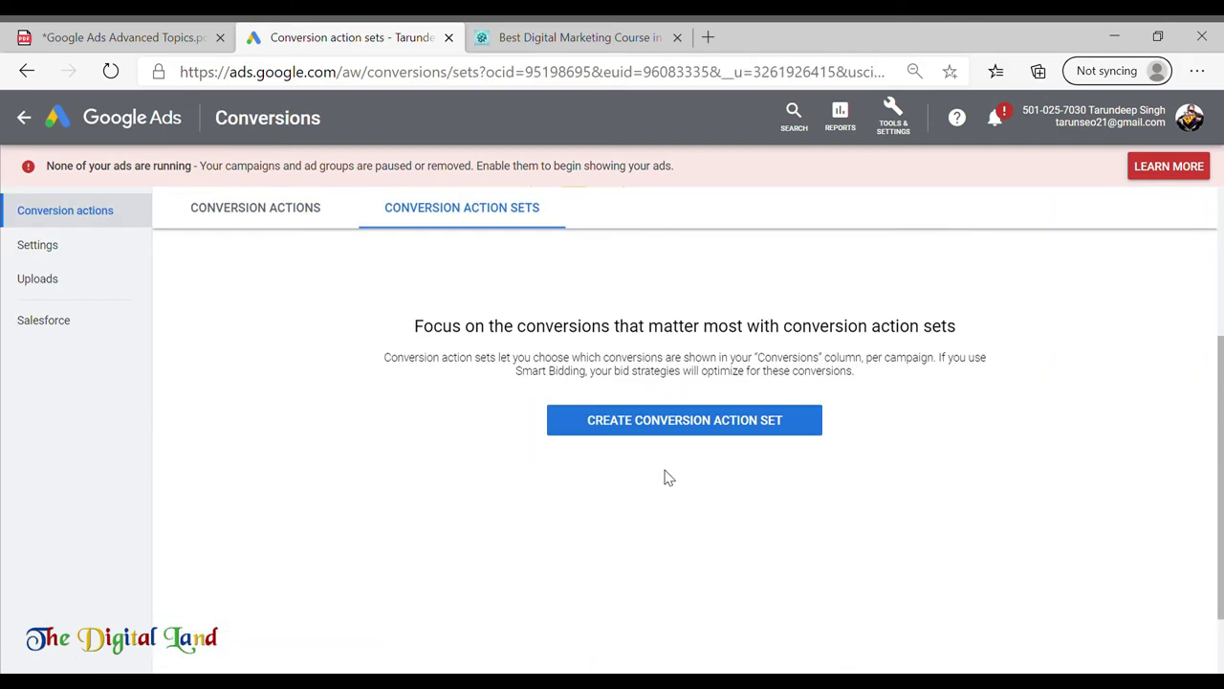
left_click(727, 425)
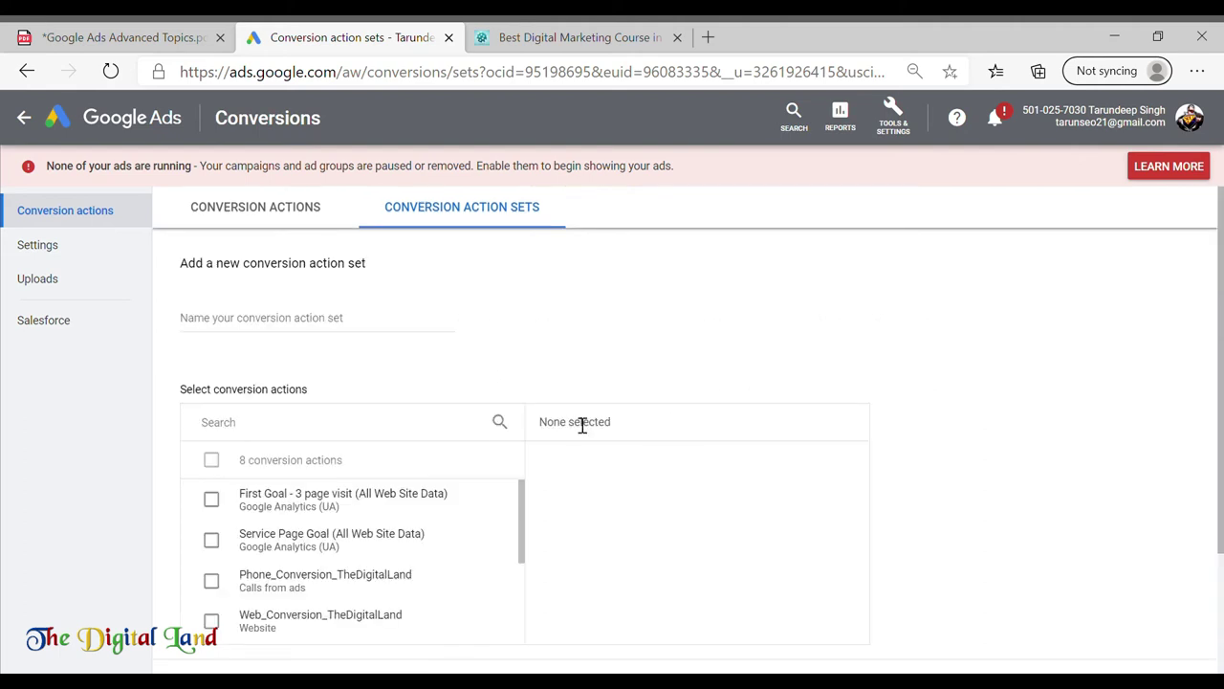
Step: Save a conversion action set named conv_set containing First Goal - 3 page visit, Service Page Goal and Phone_Conversion_TheDigitalLand
left_click(215, 507)
left_click(211, 540)
left_click(211, 579)
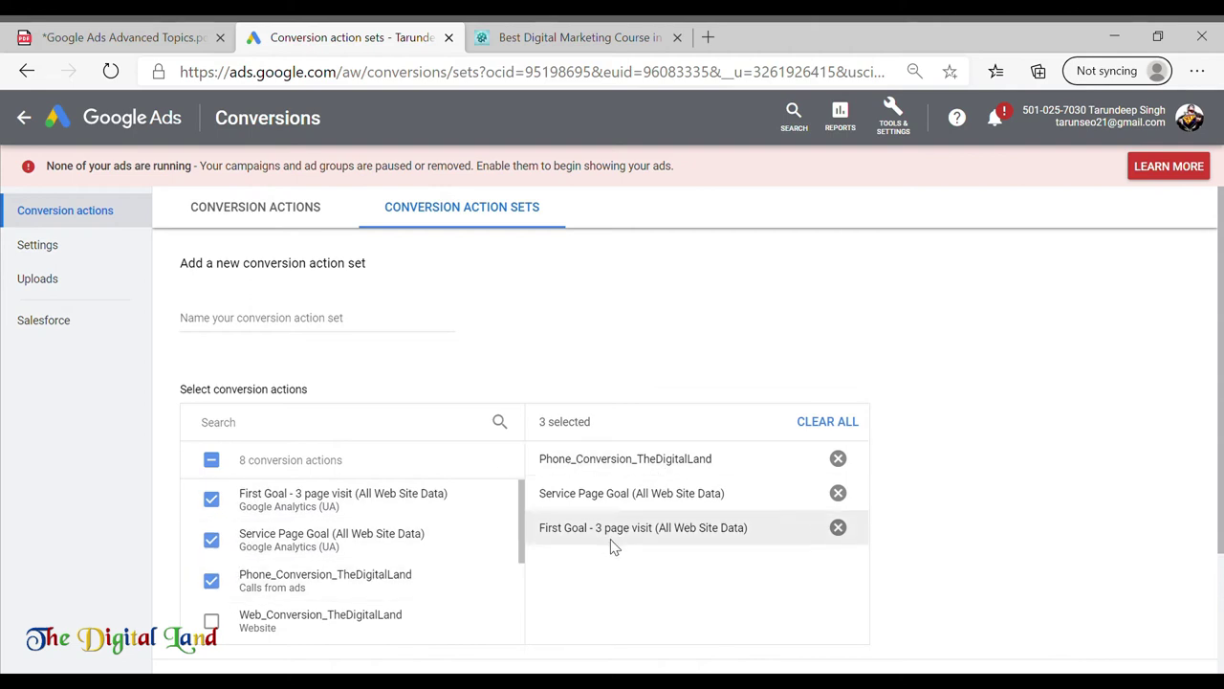
scroll(659, 501, "down", 2)
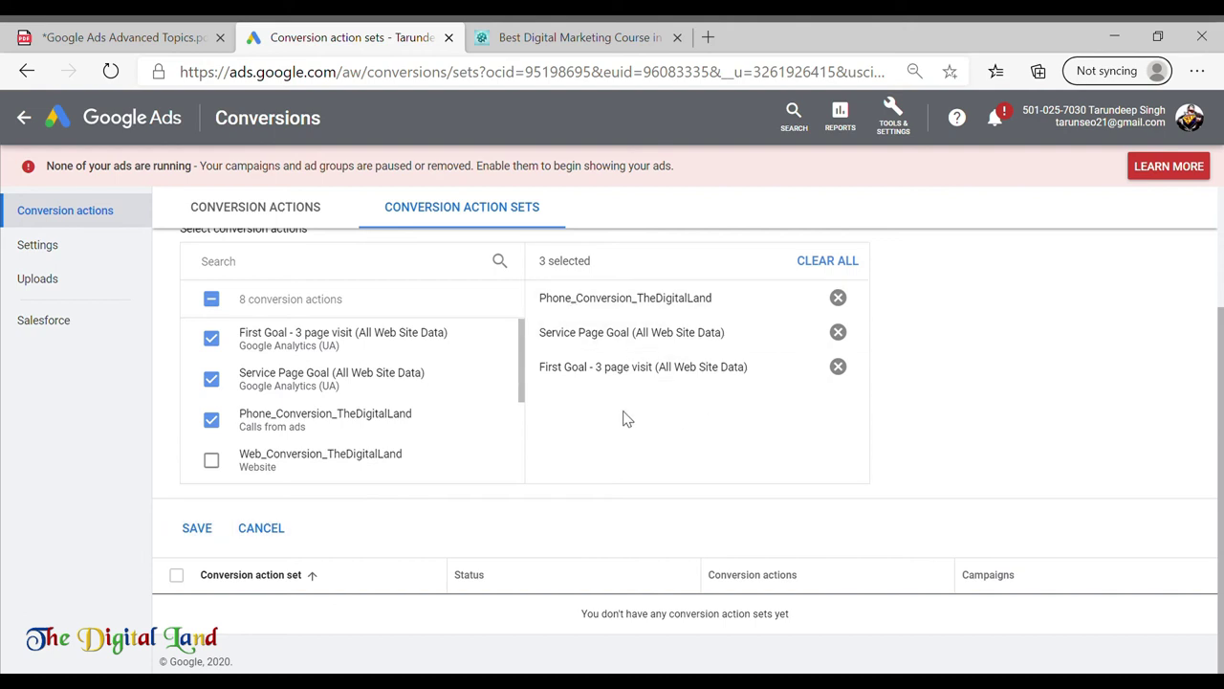
scroll(627, 417, "up", 2)
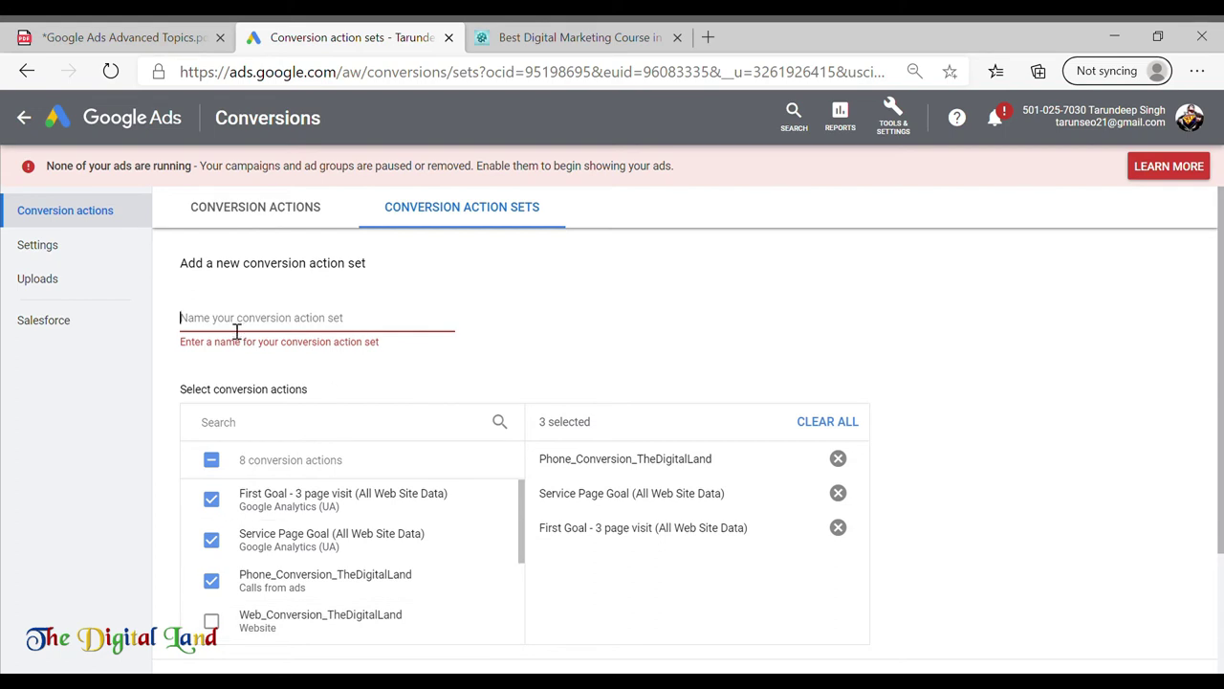
type("conv_set")
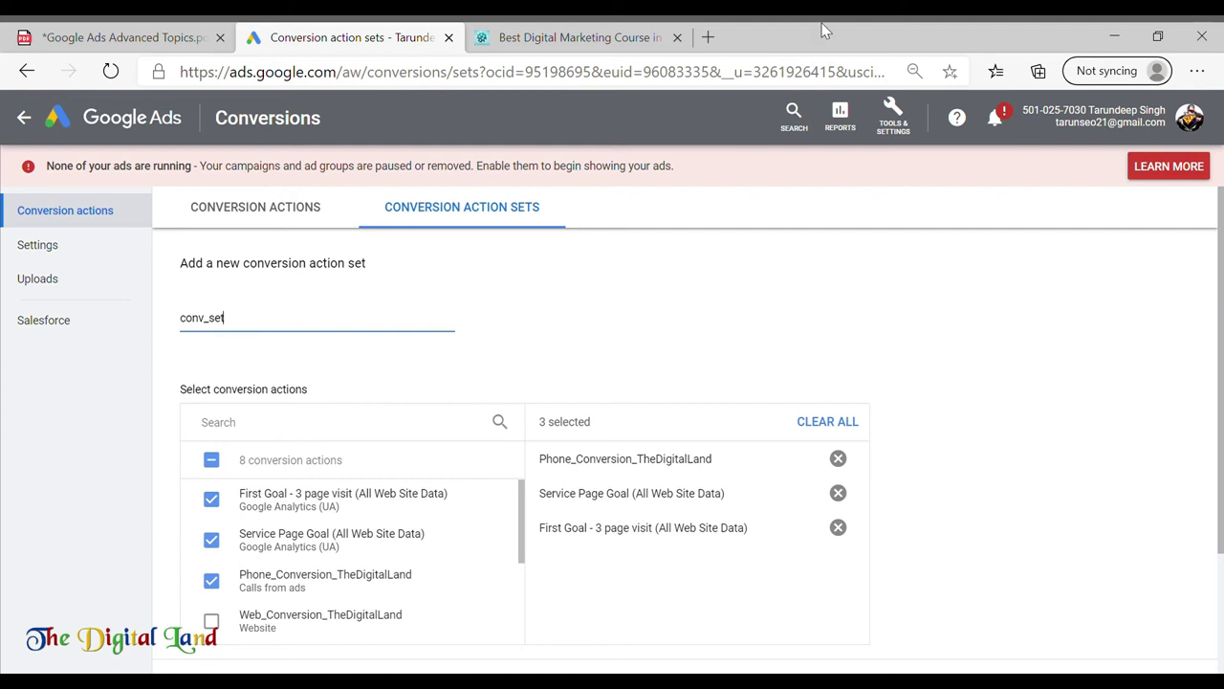
scroll(301, 330, "down", 3)
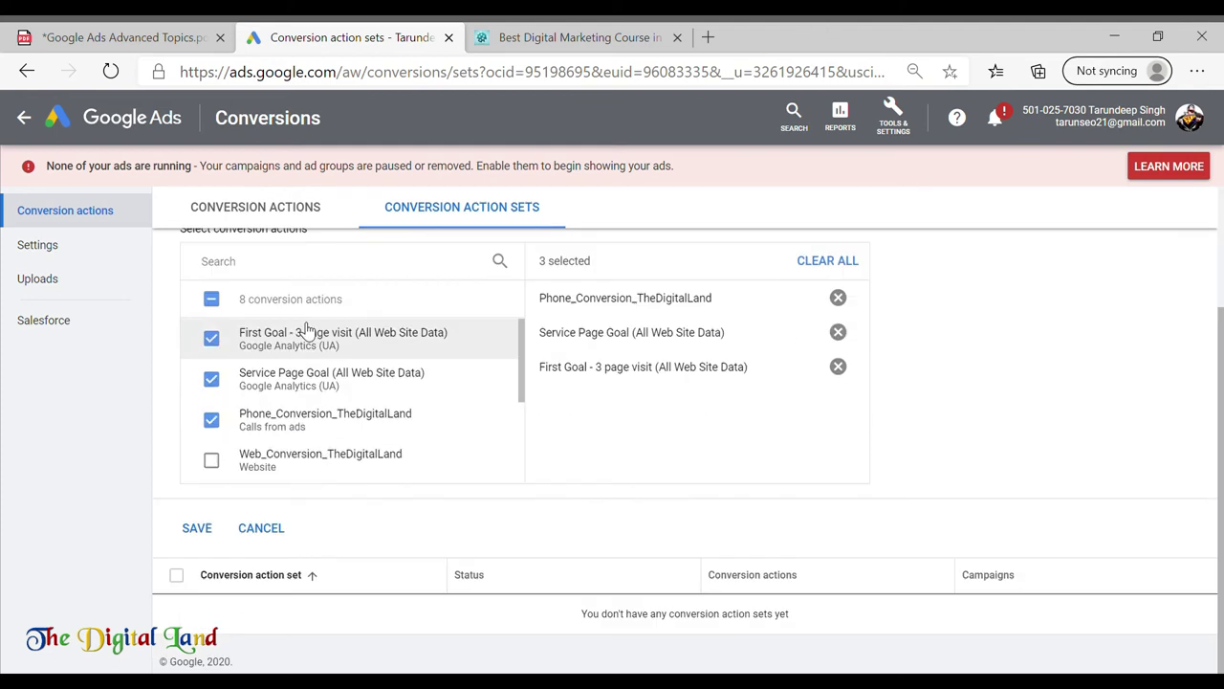
left_click(194, 528)
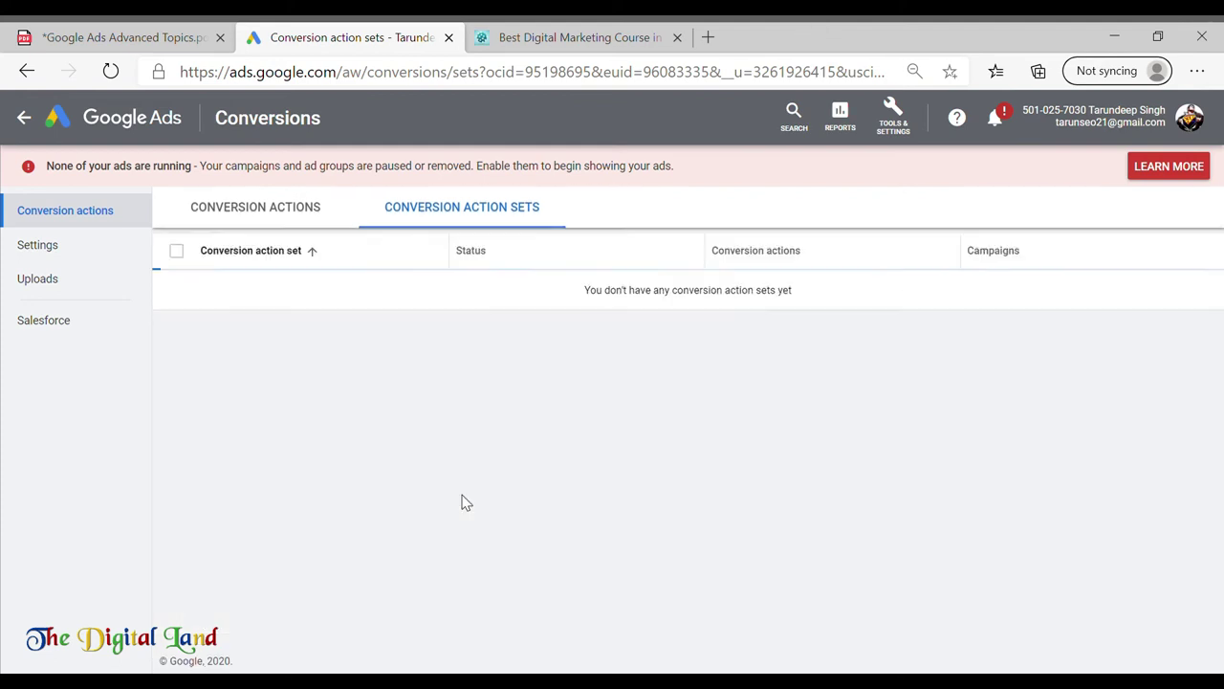
Step: Open conv_set for editing, review its conversion actions, and leave the editor without saving
left_click(176, 335)
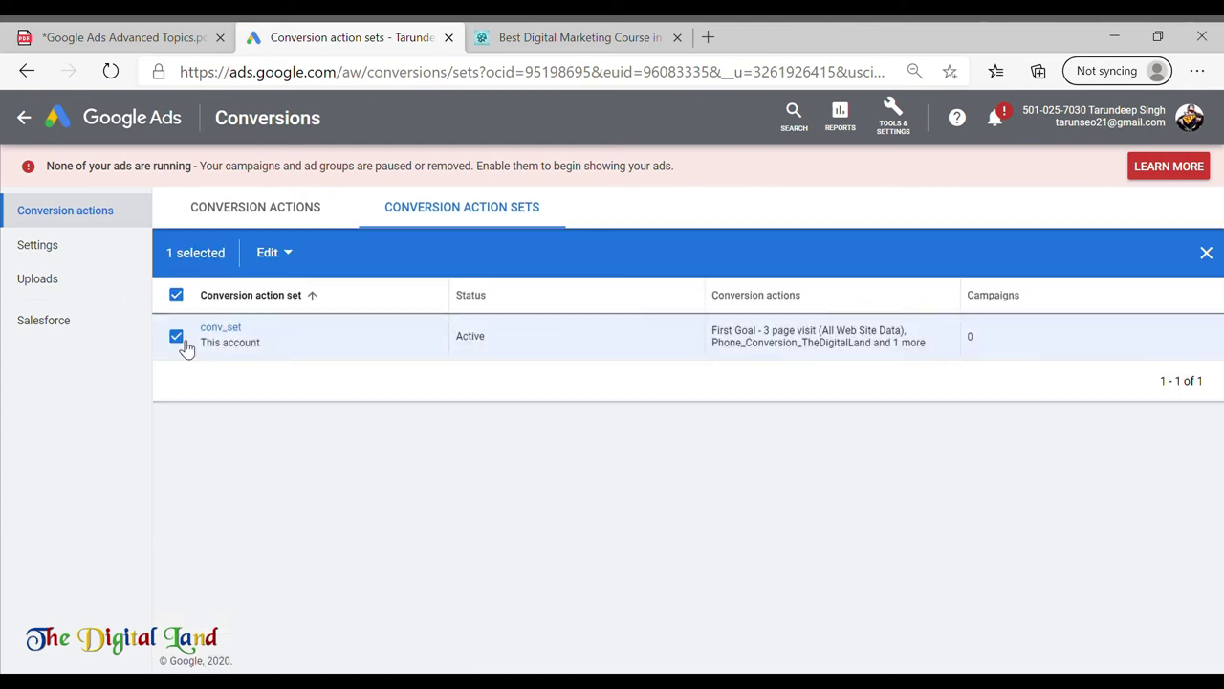
left_click(298, 256)
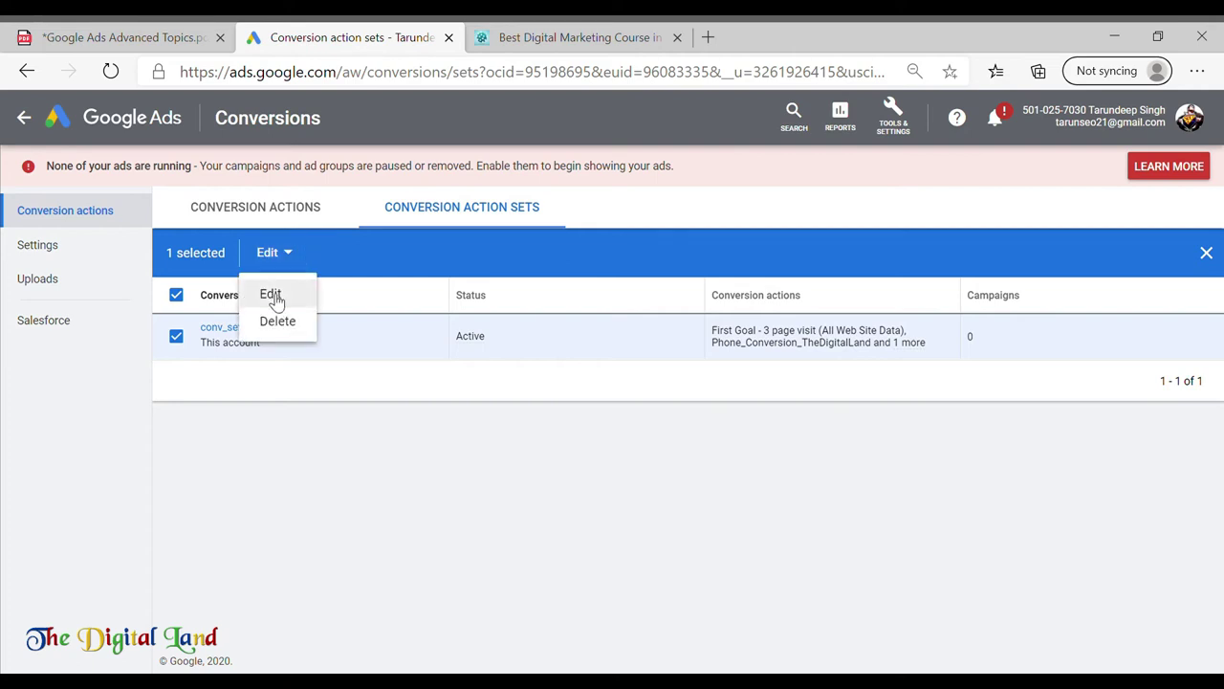
left_click(275, 289)
scroll(287, 517, "down", 2)
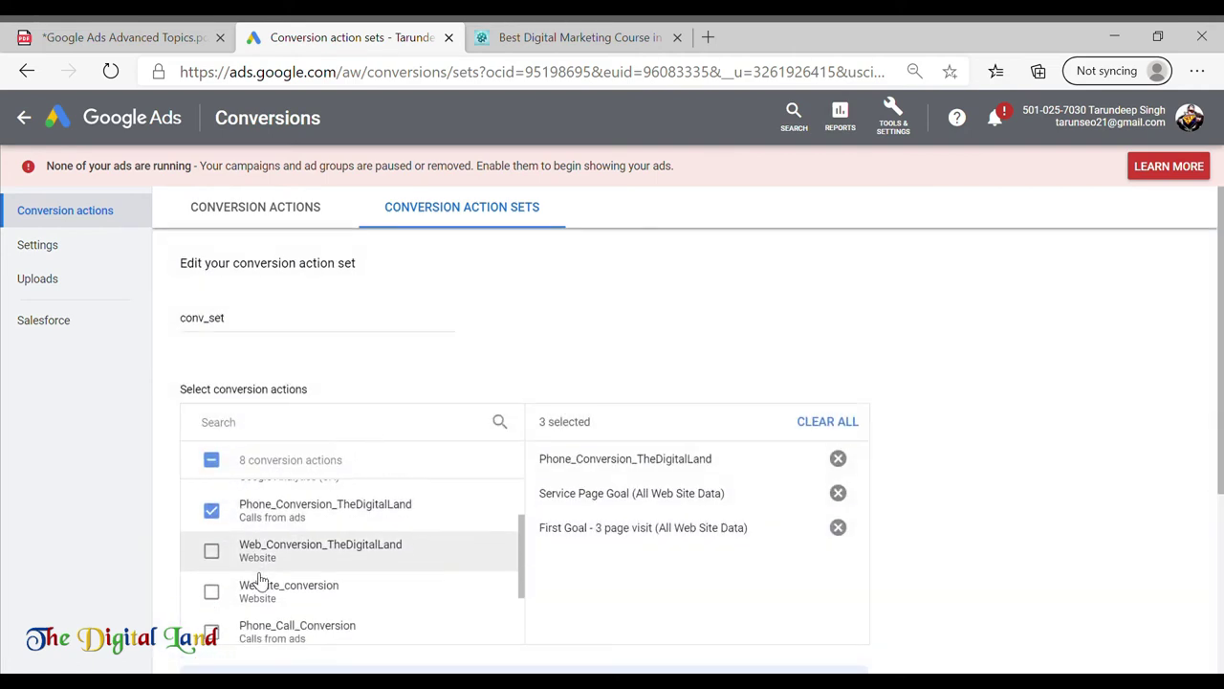
left_click(279, 209)
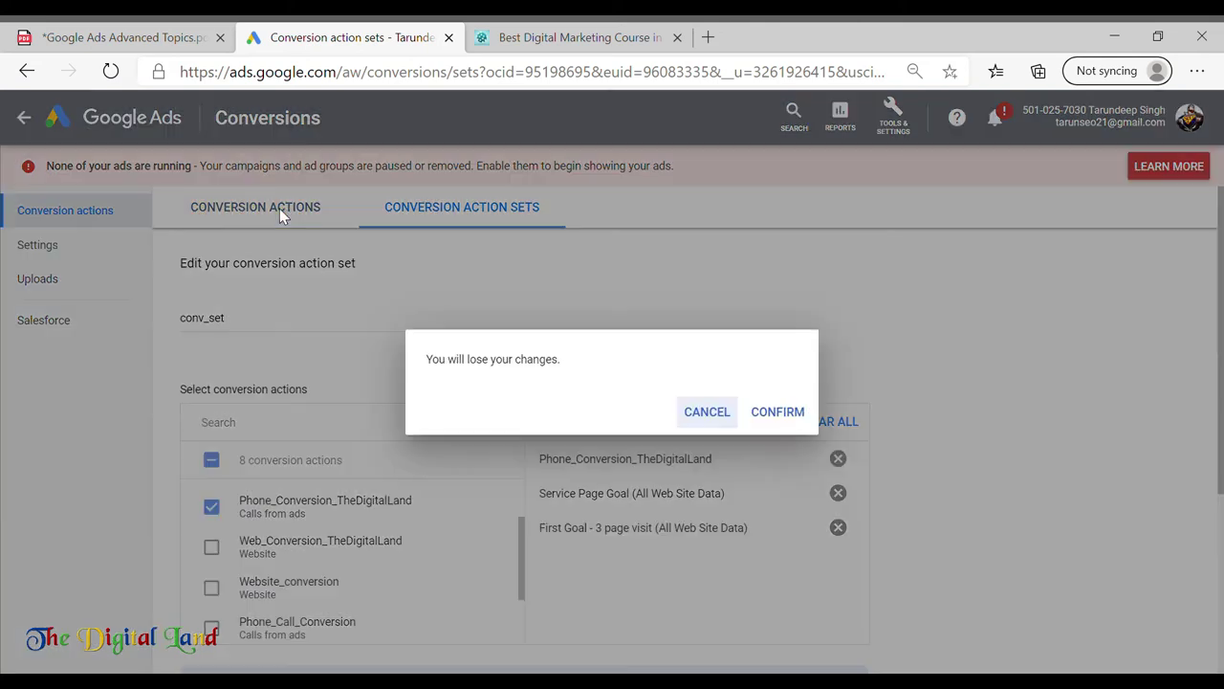
left_click(765, 412)
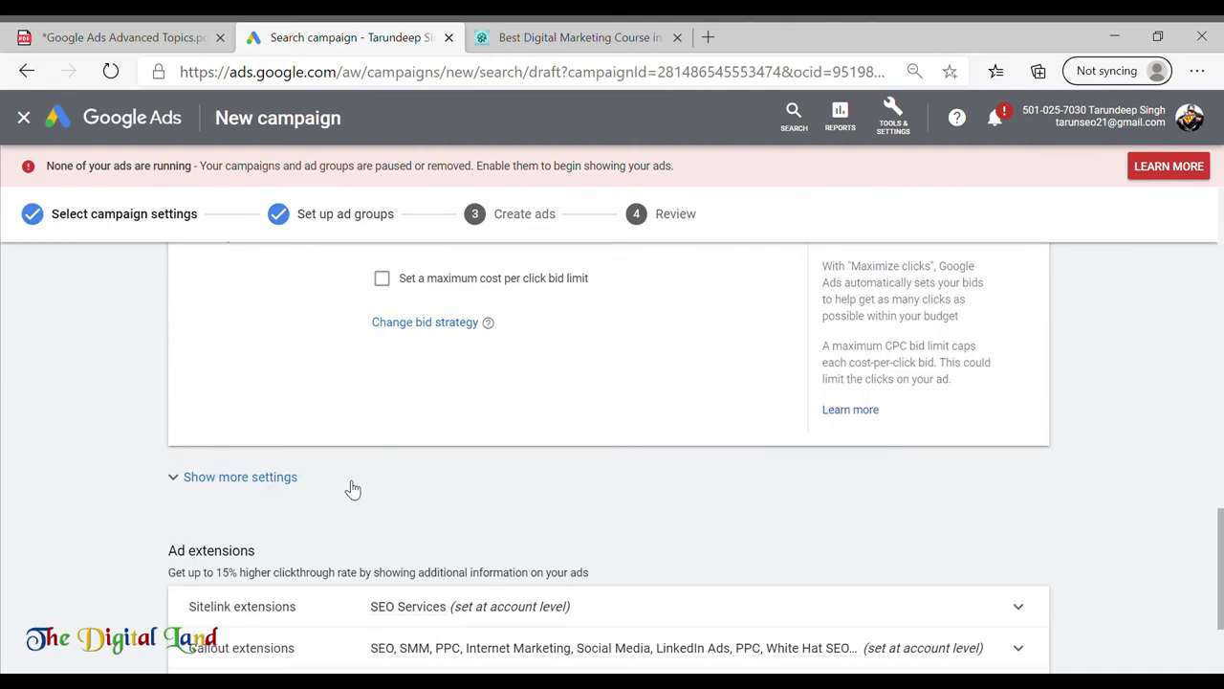
Step: Choose First Goal - 3 page visit (All Web Site Data) as the campaign's conversion action and expand the Ad rotation options
left_click(278, 475)
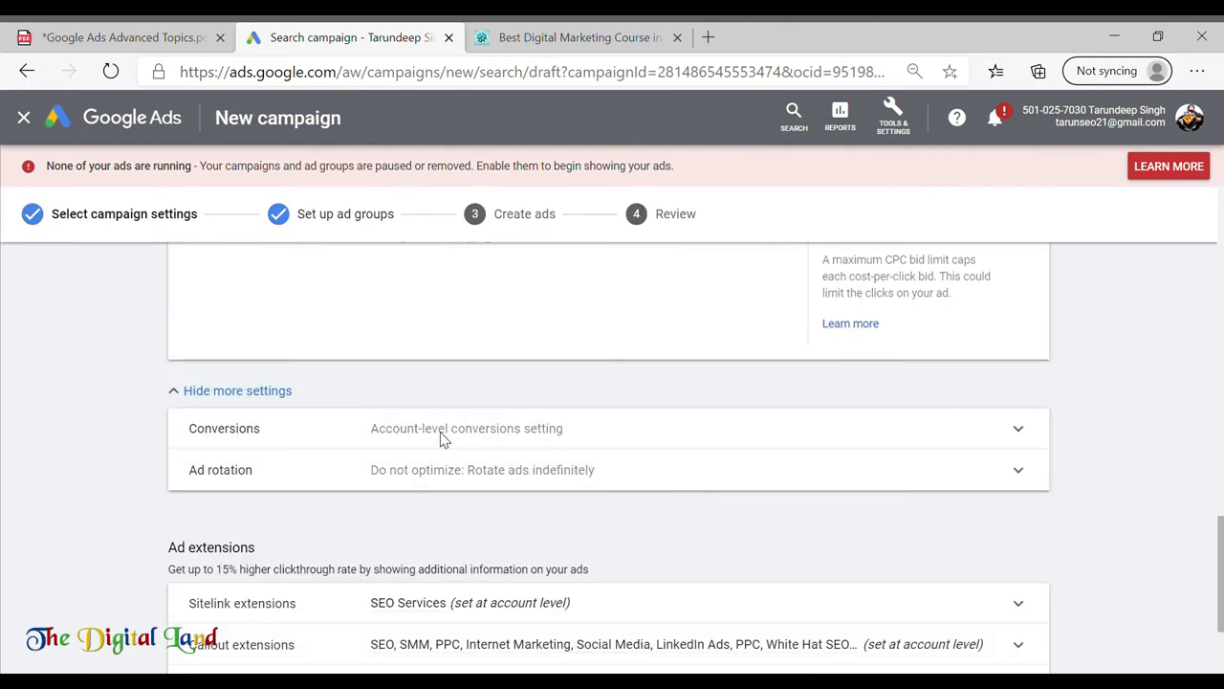
left_click(407, 432)
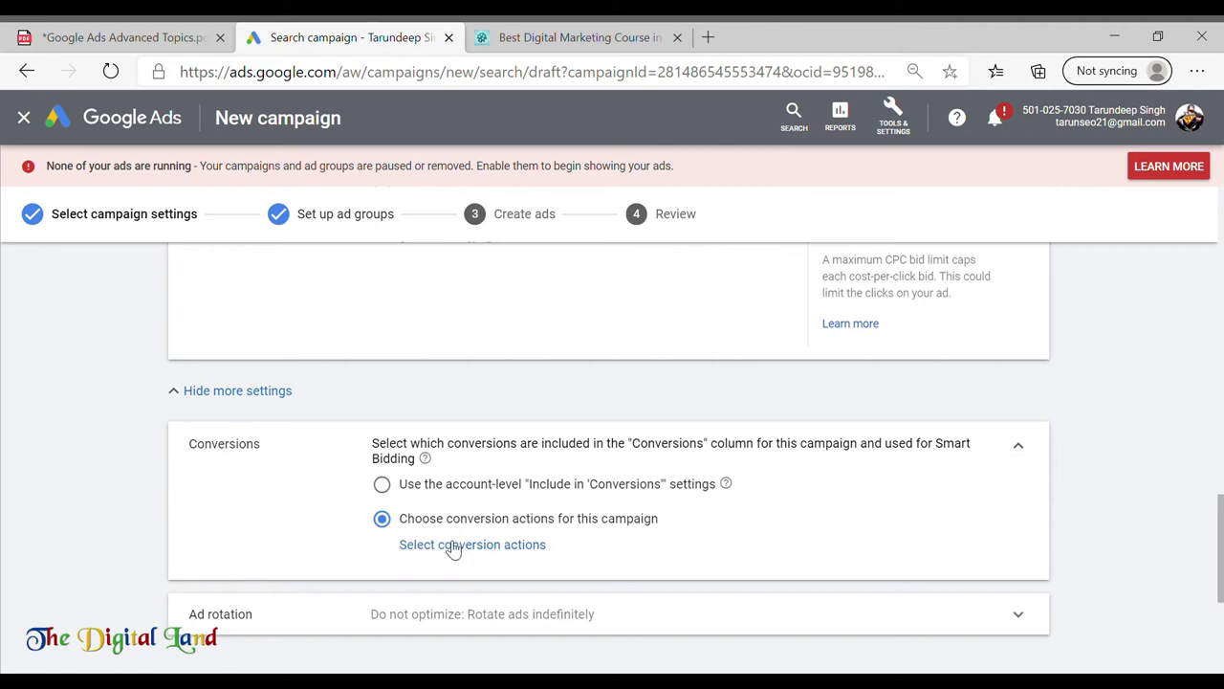
left_click(448, 545)
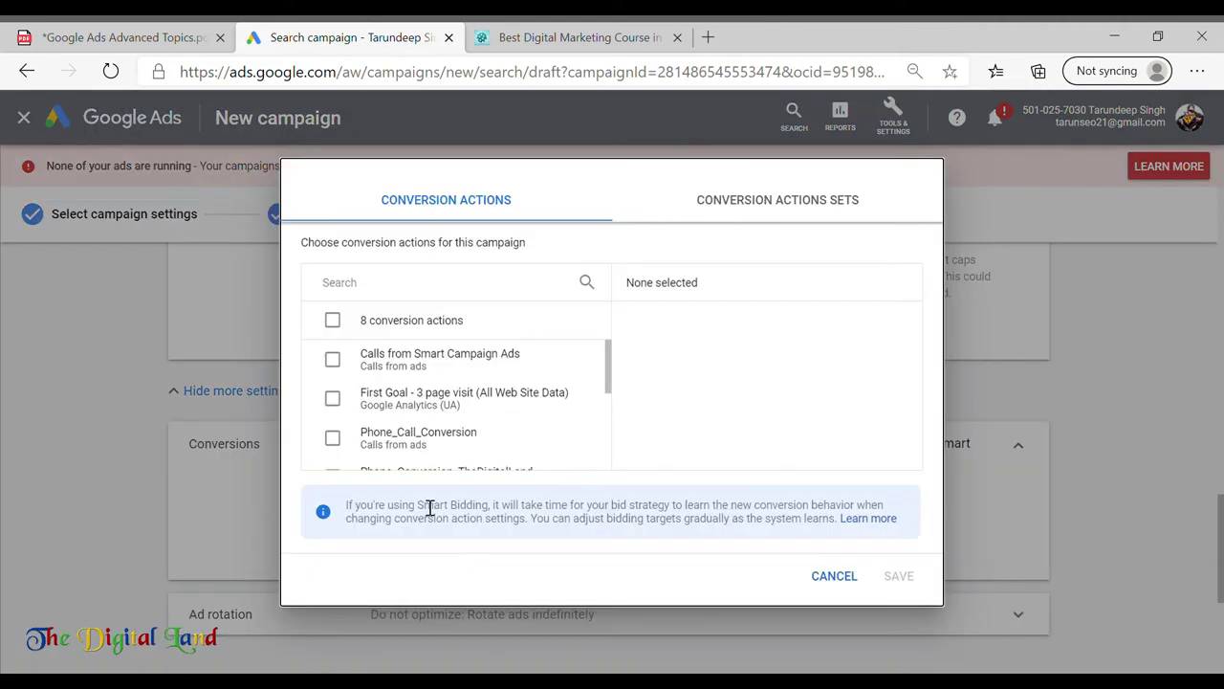
left_click(382, 409)
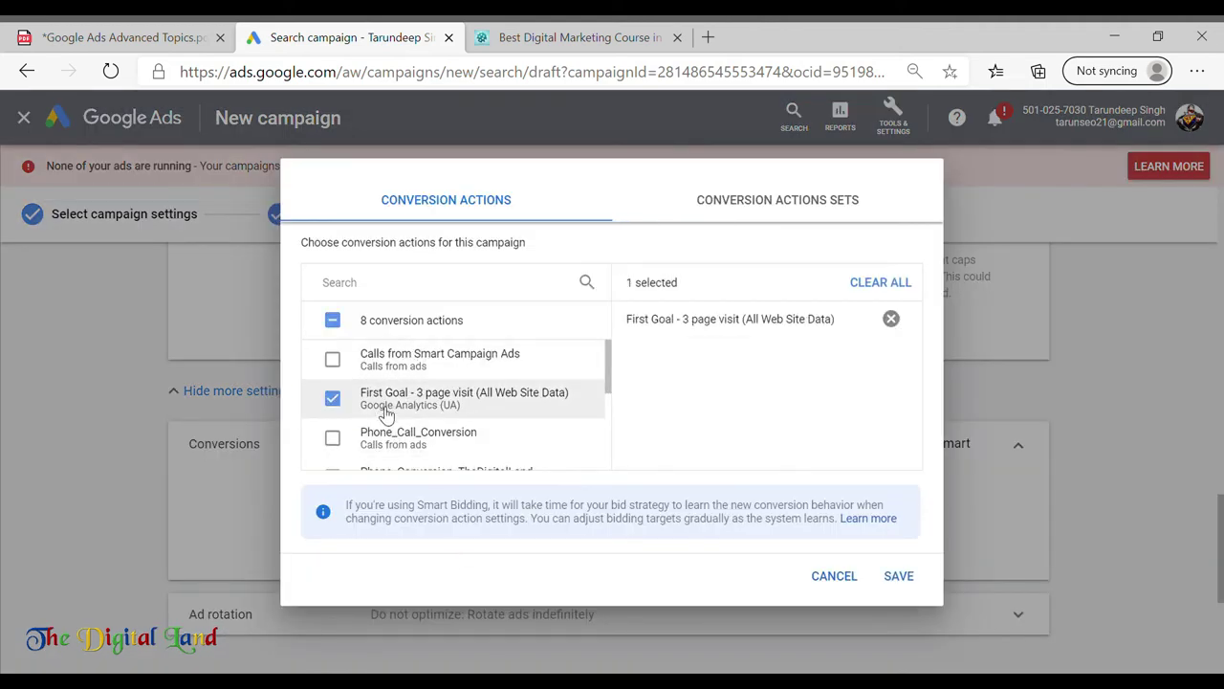
left_click(901, 575)
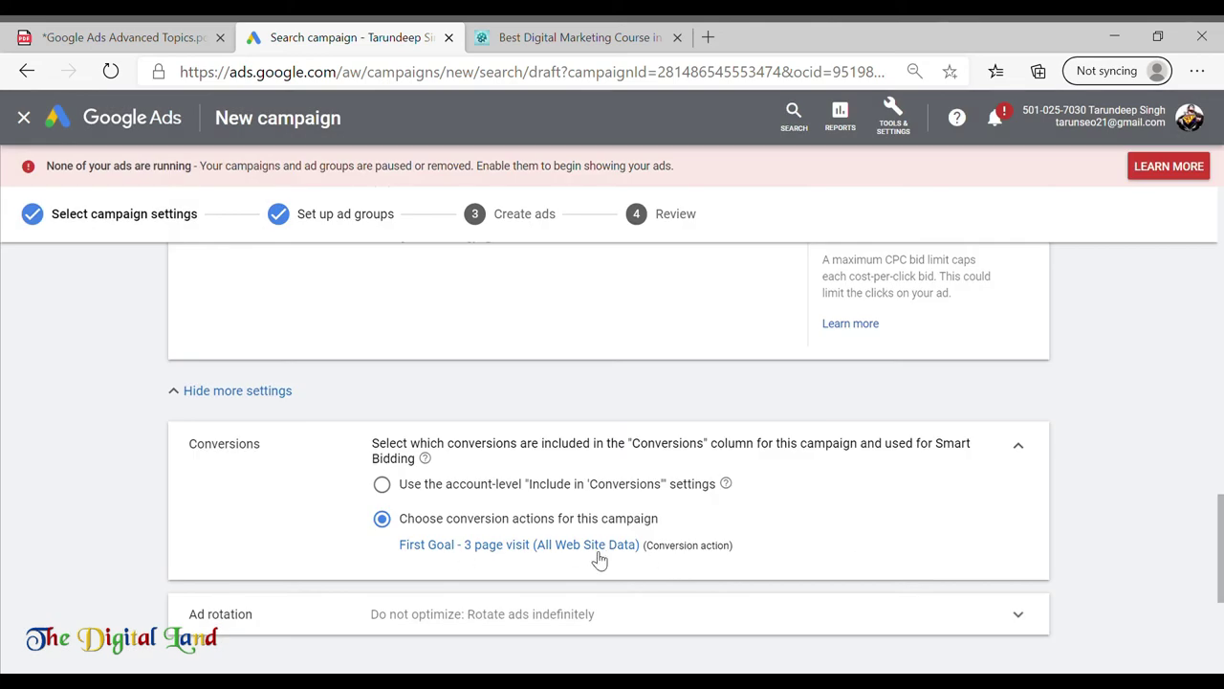
scroll(599, 560, "down", 2)
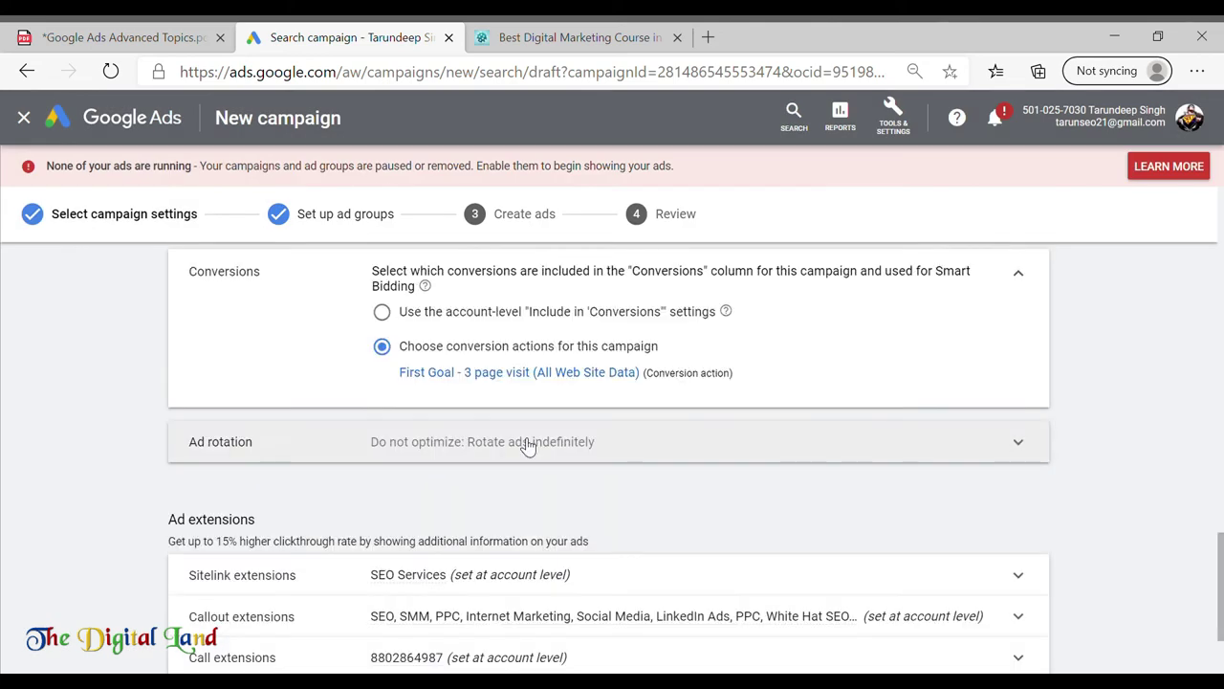
left_click(528, 443)
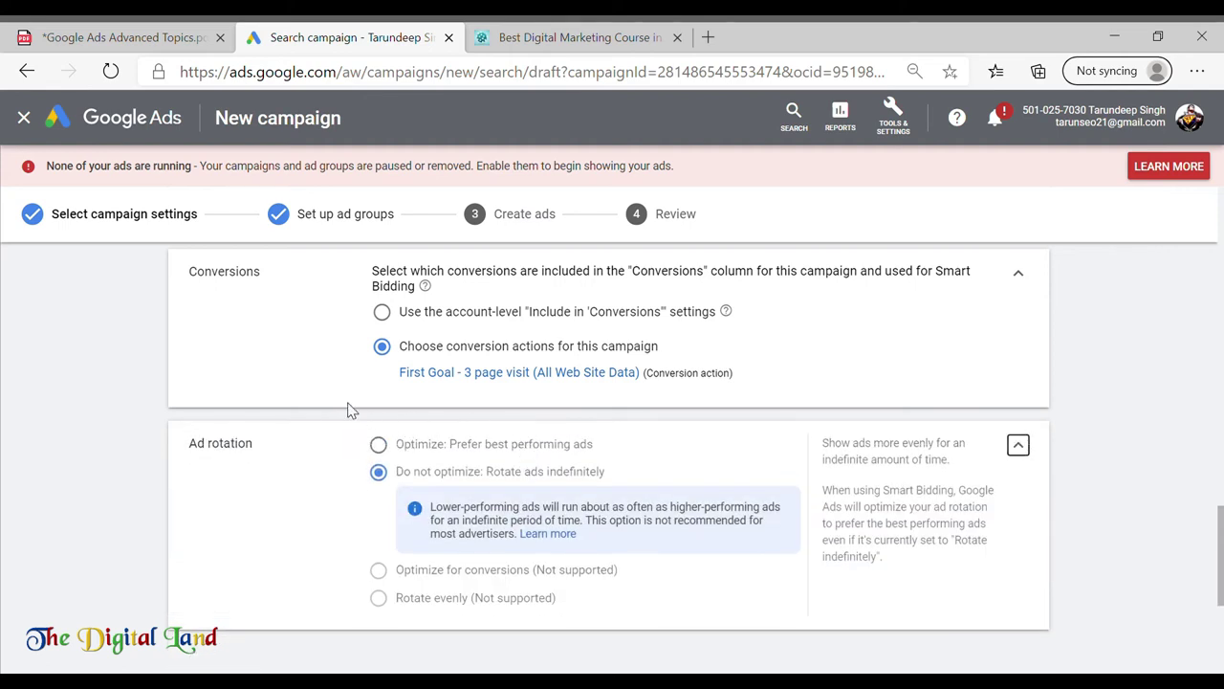
Step: Switch to the Google Ads Advanced Topics PDF, tick Ad Schedule, and handwrite a circled "Sat/Sun" with an arrow to "10 – 4"
left_click(131, 27)
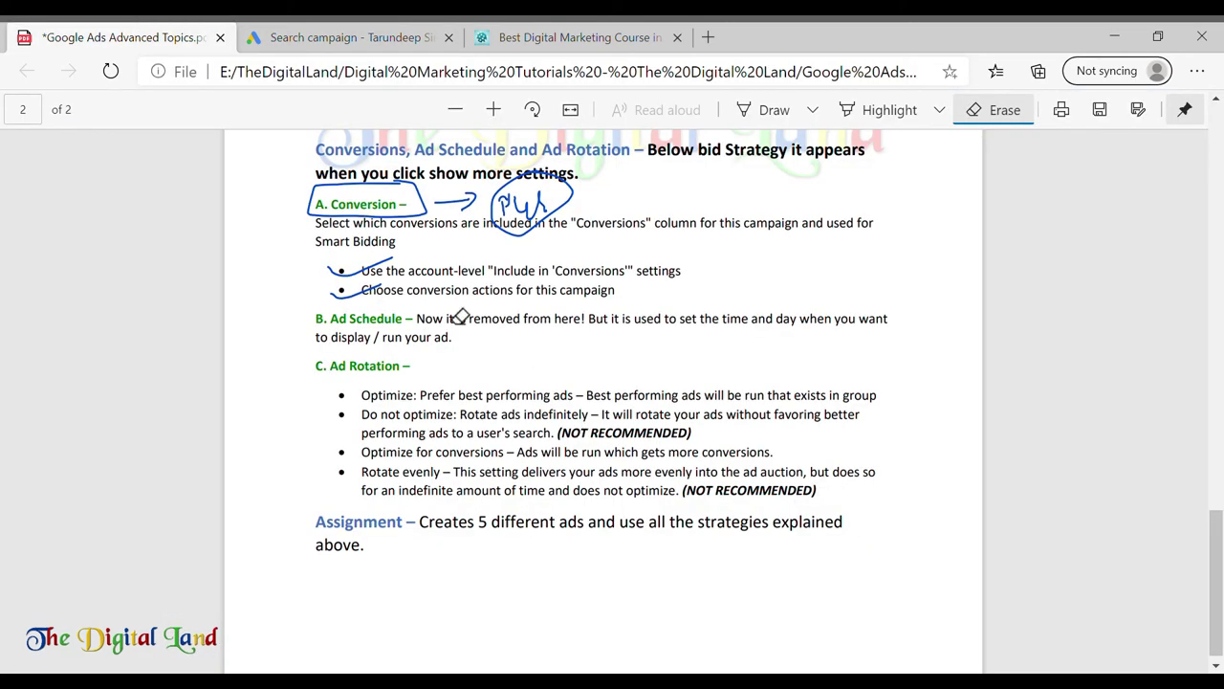
left_click(770, 109)
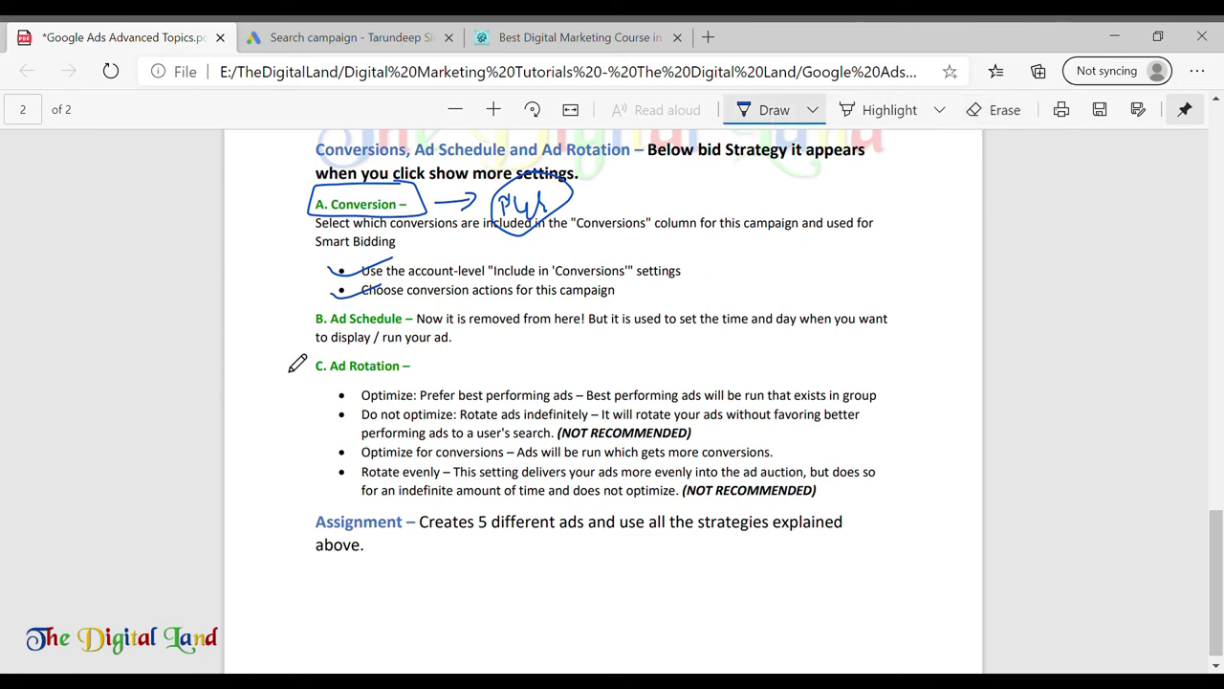
mouse_move(298, 331)
left_mouse_down()
mouse_move(326, 337)
mouse_move(347, 322)
left_mouse_up()
mouse_move(488, 335)
left_mouse_down()
mouse_move(472, 371)
mouse_move(504, 352)
mouse_move(511, 361)
mouse_move(522, 344)
mouse_move(537, 375)
mouse_move(585, 355)
left_mouse_up()
mouse_move(612, 308)
left_mouse_down()
mouse_move(587, 333)
mouse_move(641, 349)
mouse_move(617, 370)
left_mouse_up()
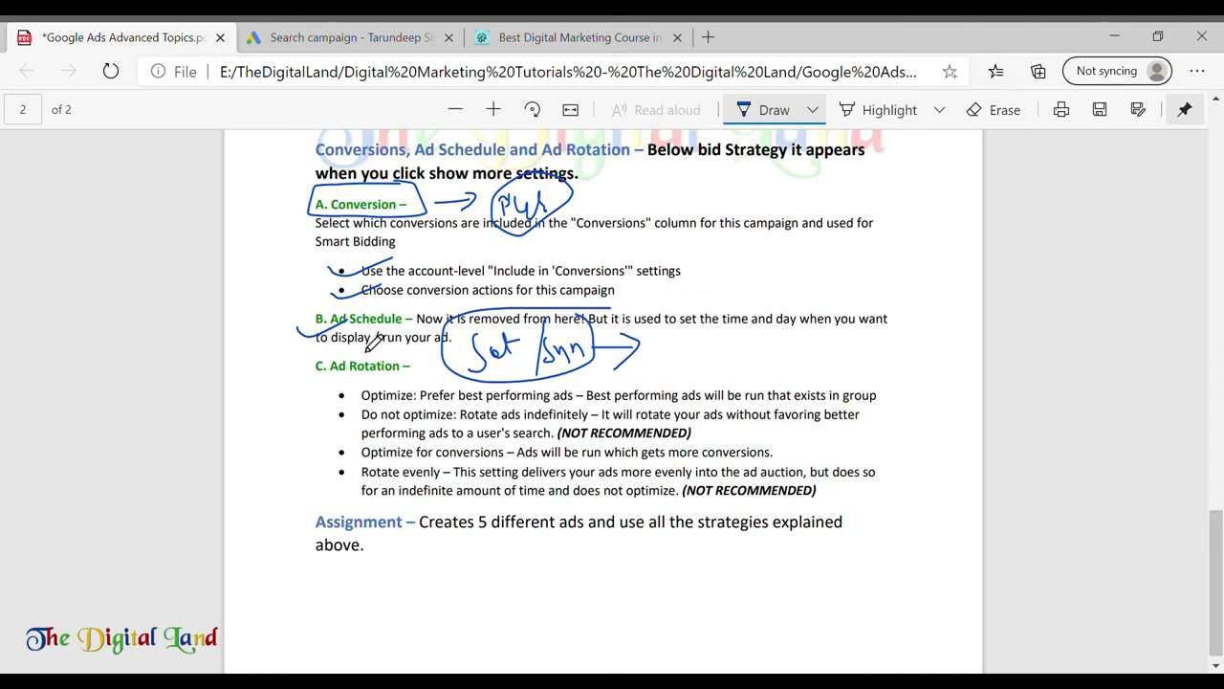
mouse_move(657, 351)
left_mouse_down()
mouse_move(658, 371)
mouse_move(671, 355)
mouse_move(731, 365)
left_mouse_up()
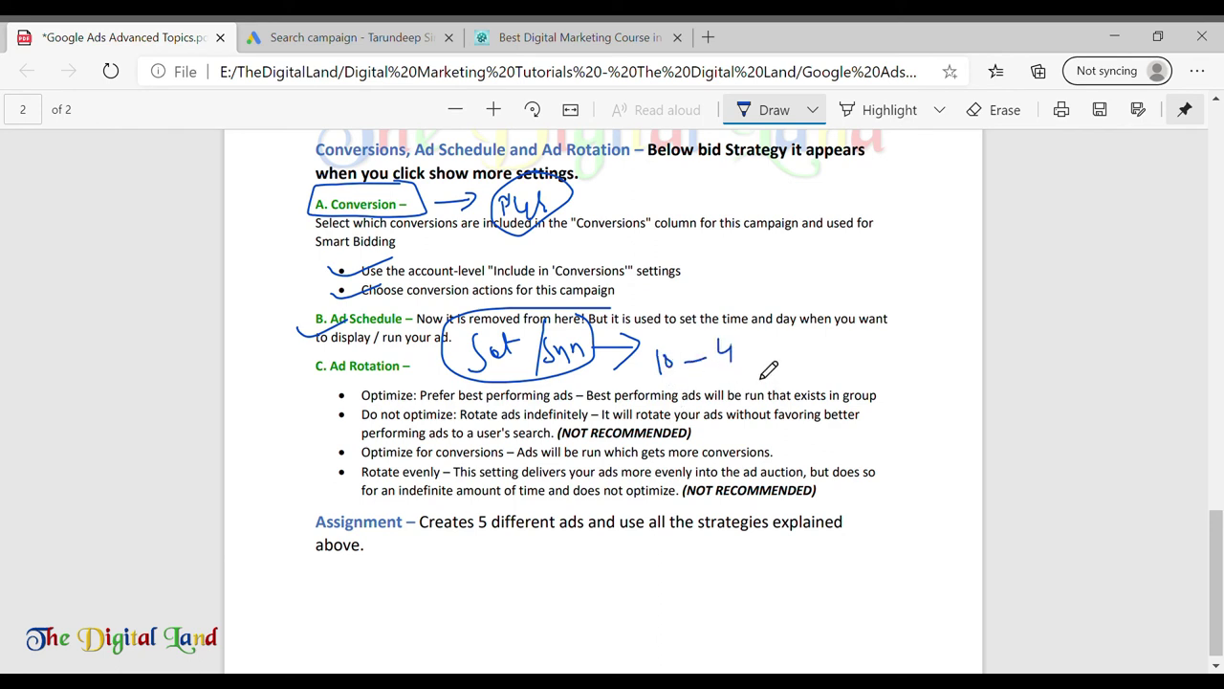